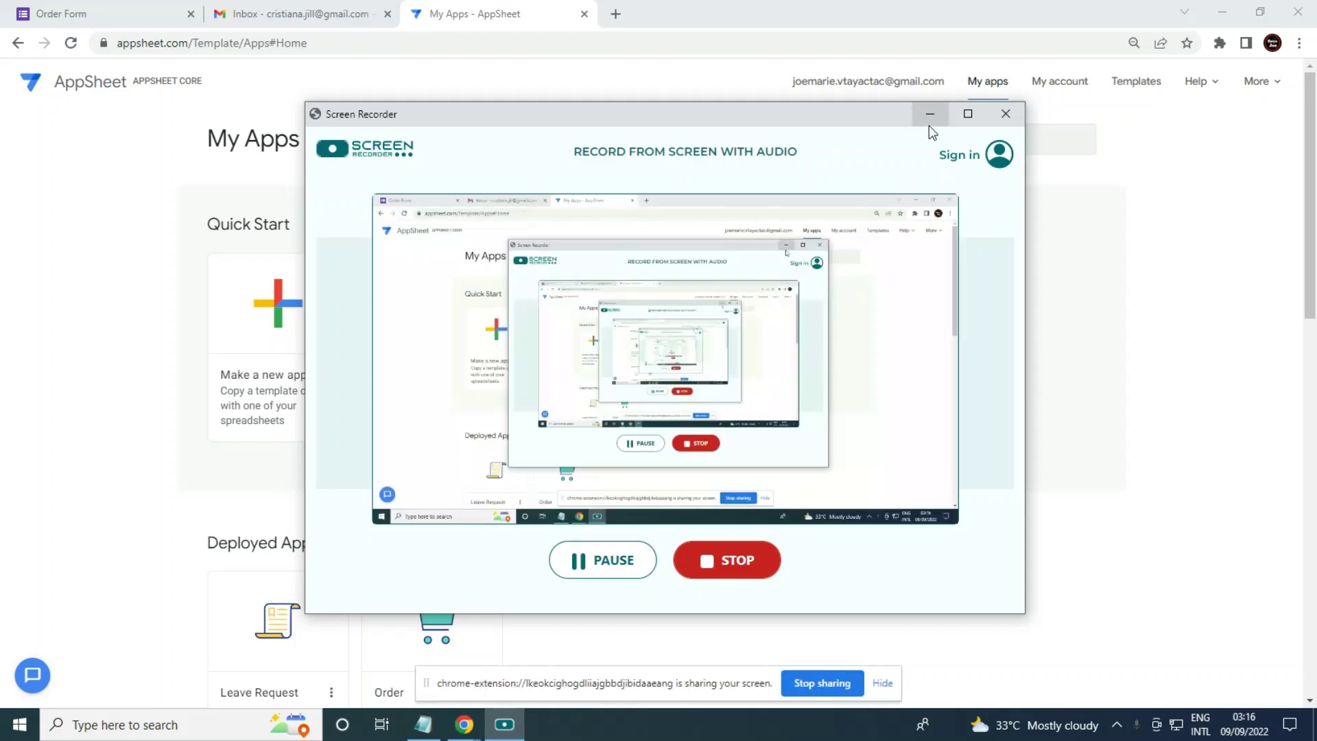
Hide the screen recorder and sharing bar, then switch to the Order Form tab.
click(930, 113)
click(883, 684)
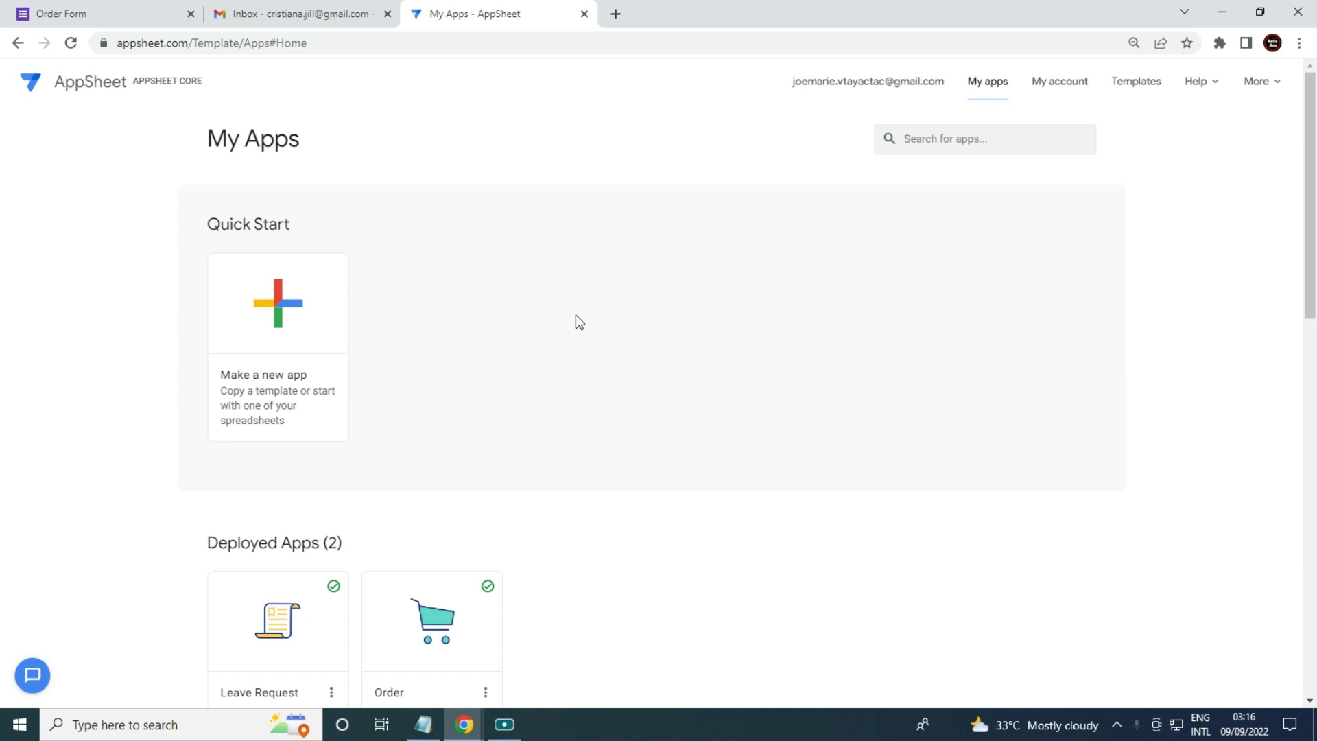
click(140, 11)
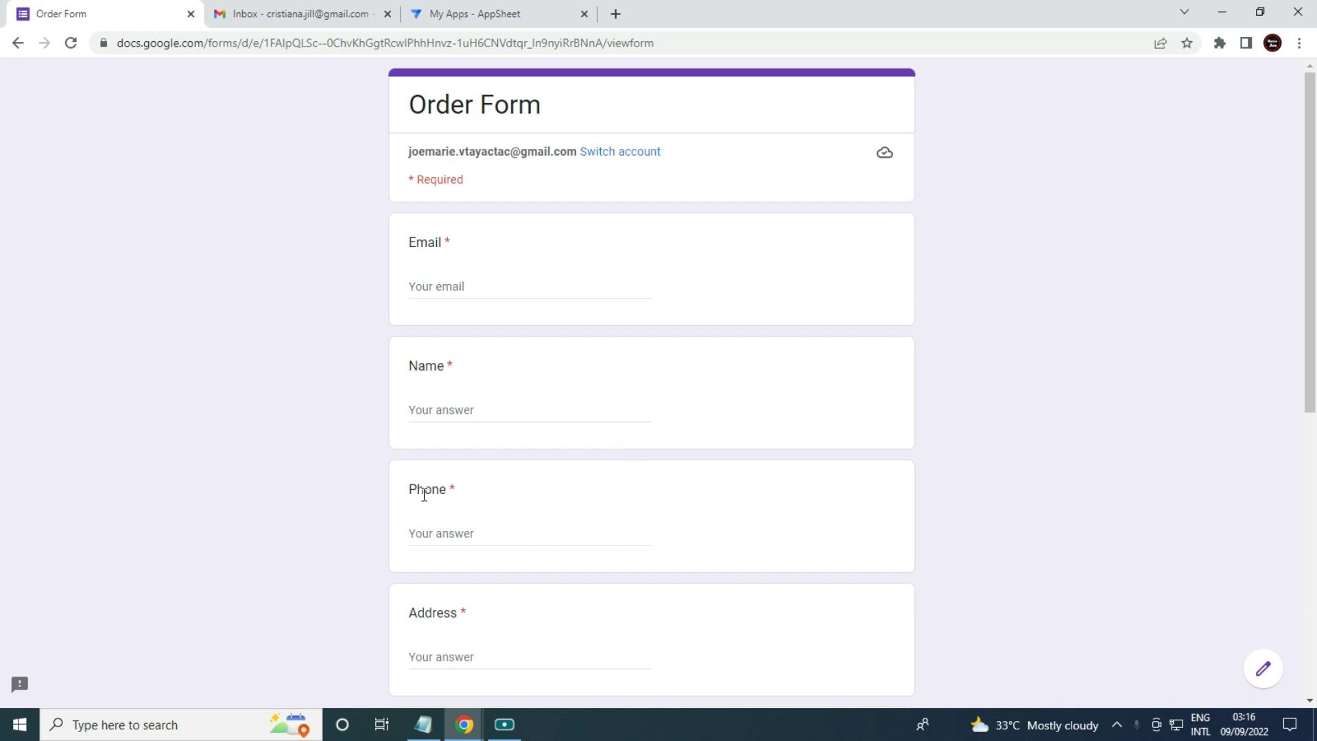
scroll(508, 442, down, 7)
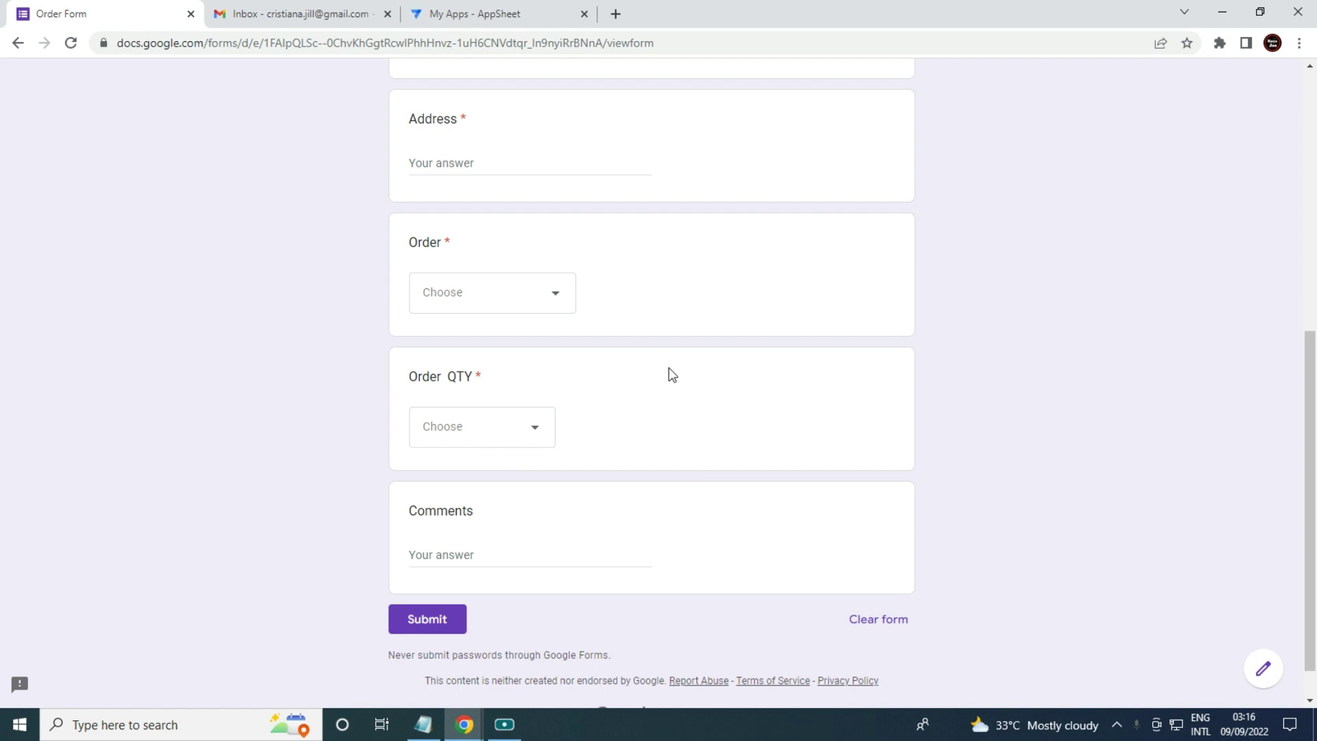
scroll(686, 391, up, 7)
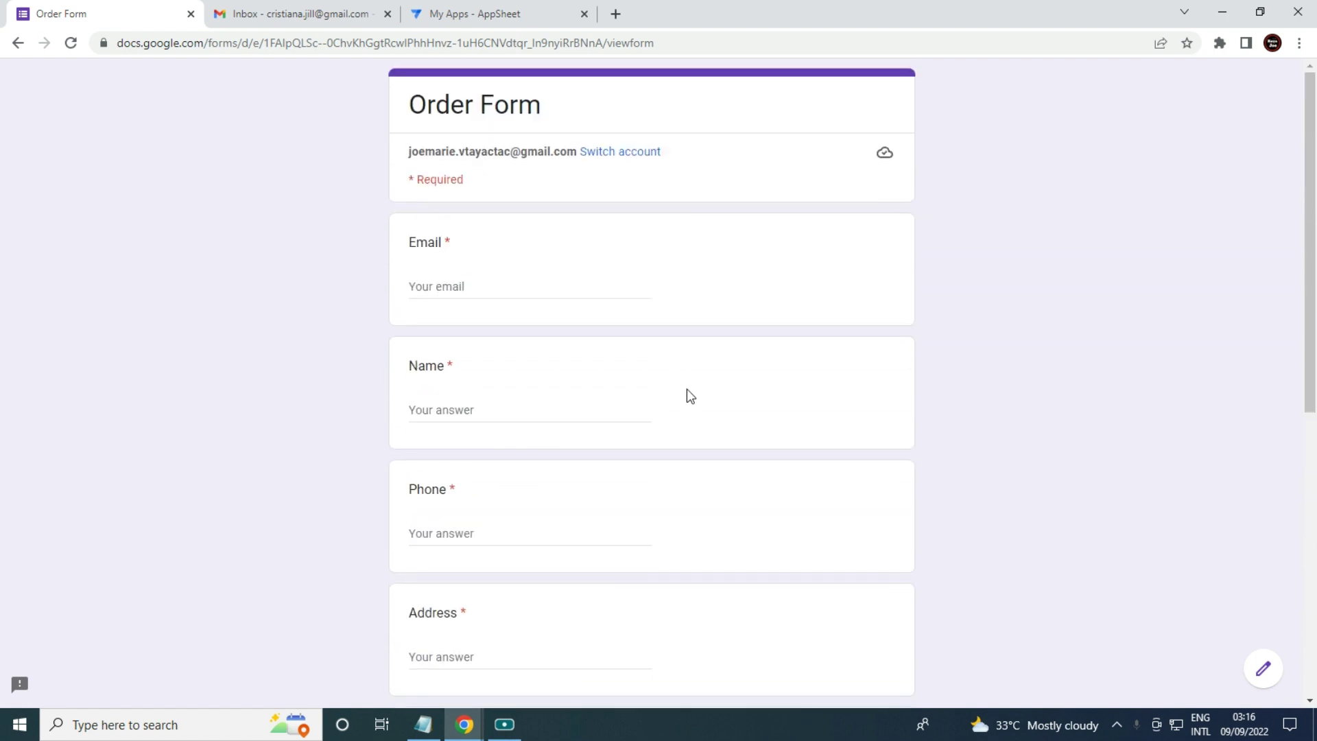
click(469, 8)
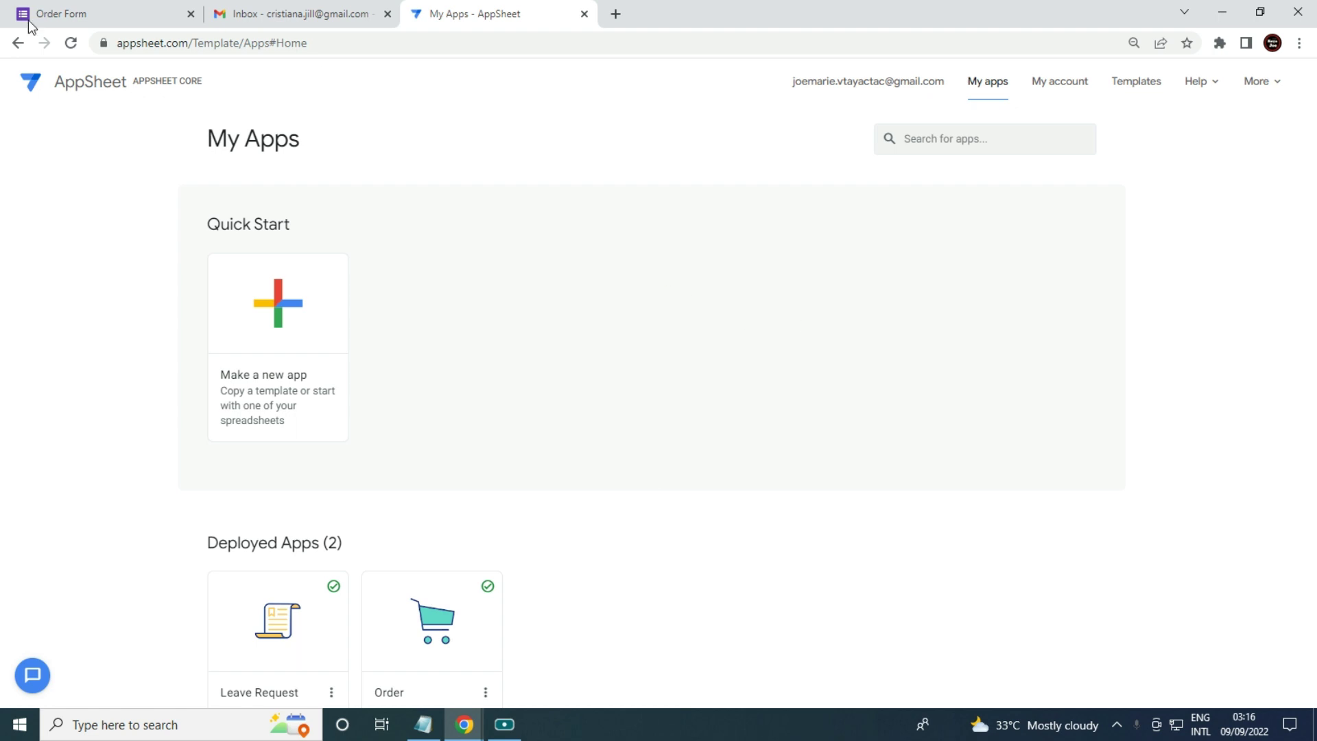
click(59, 17)
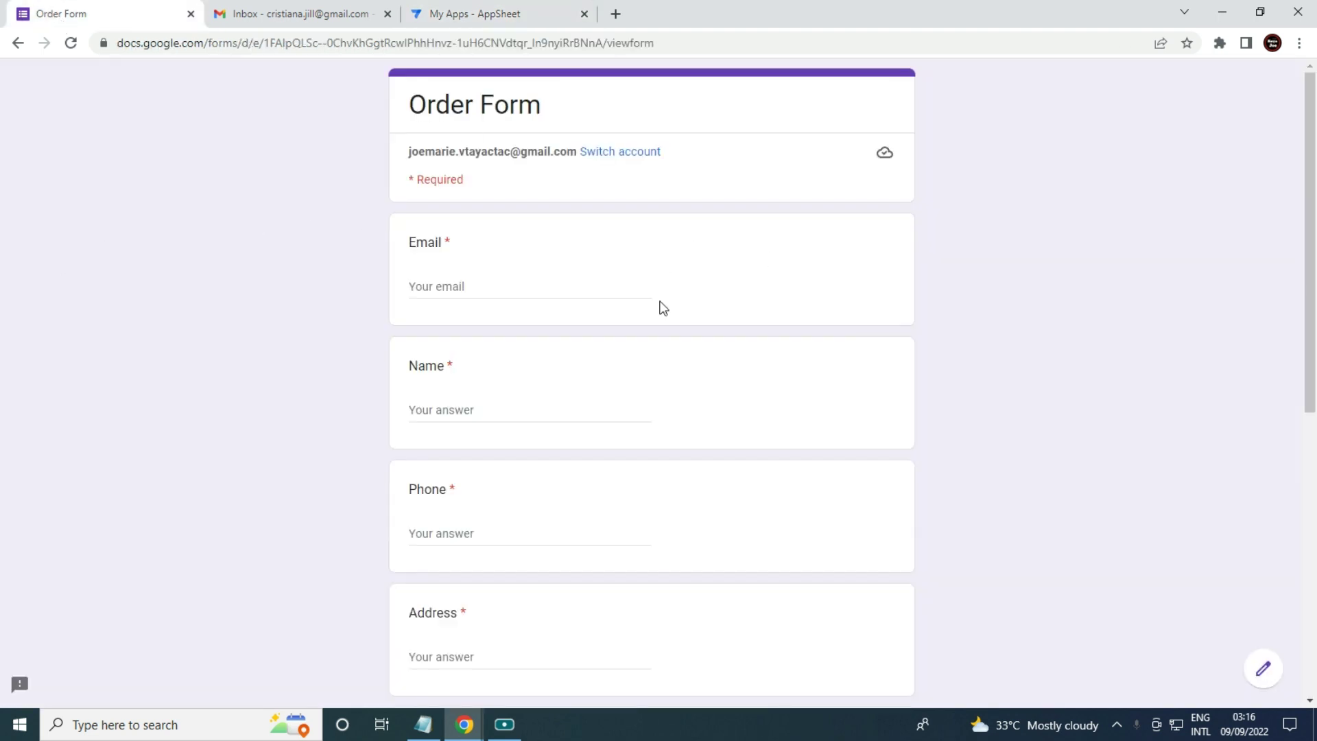
scroll(663, 307, down, 1)
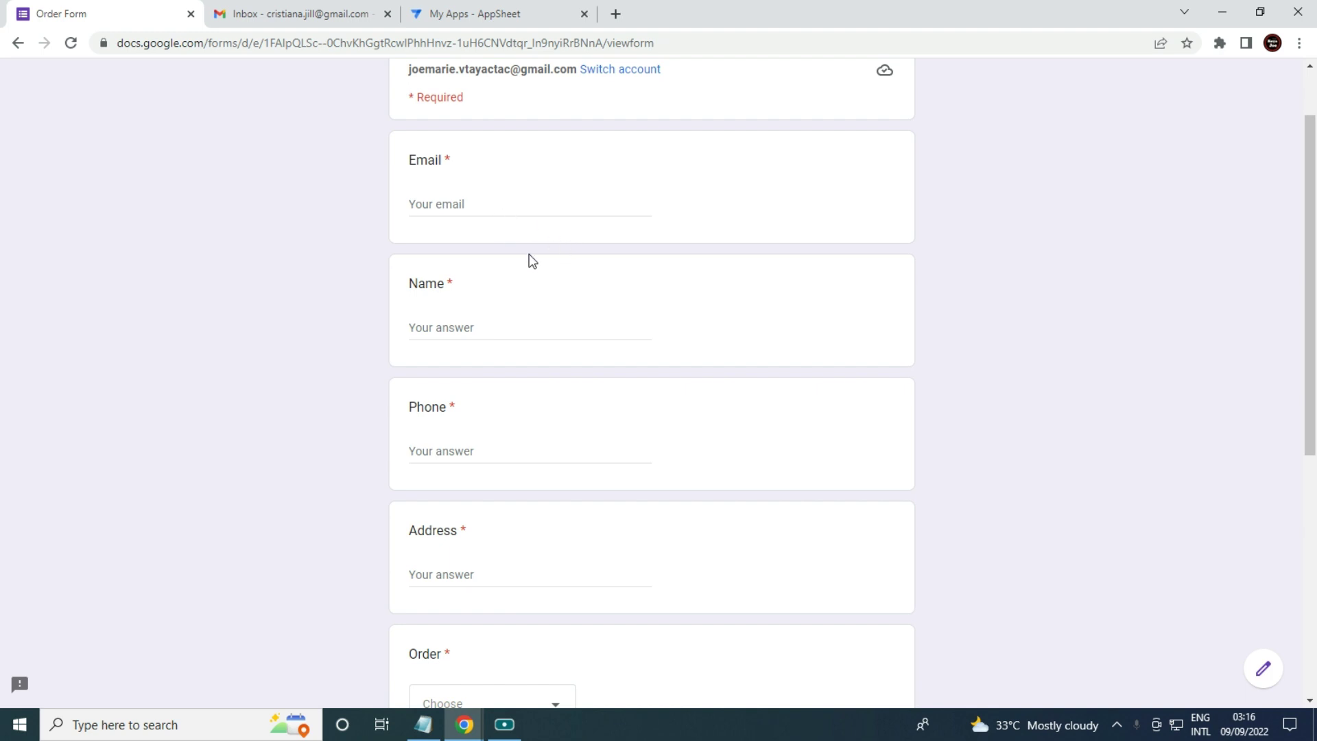
scroll(532, 261, up, 1)
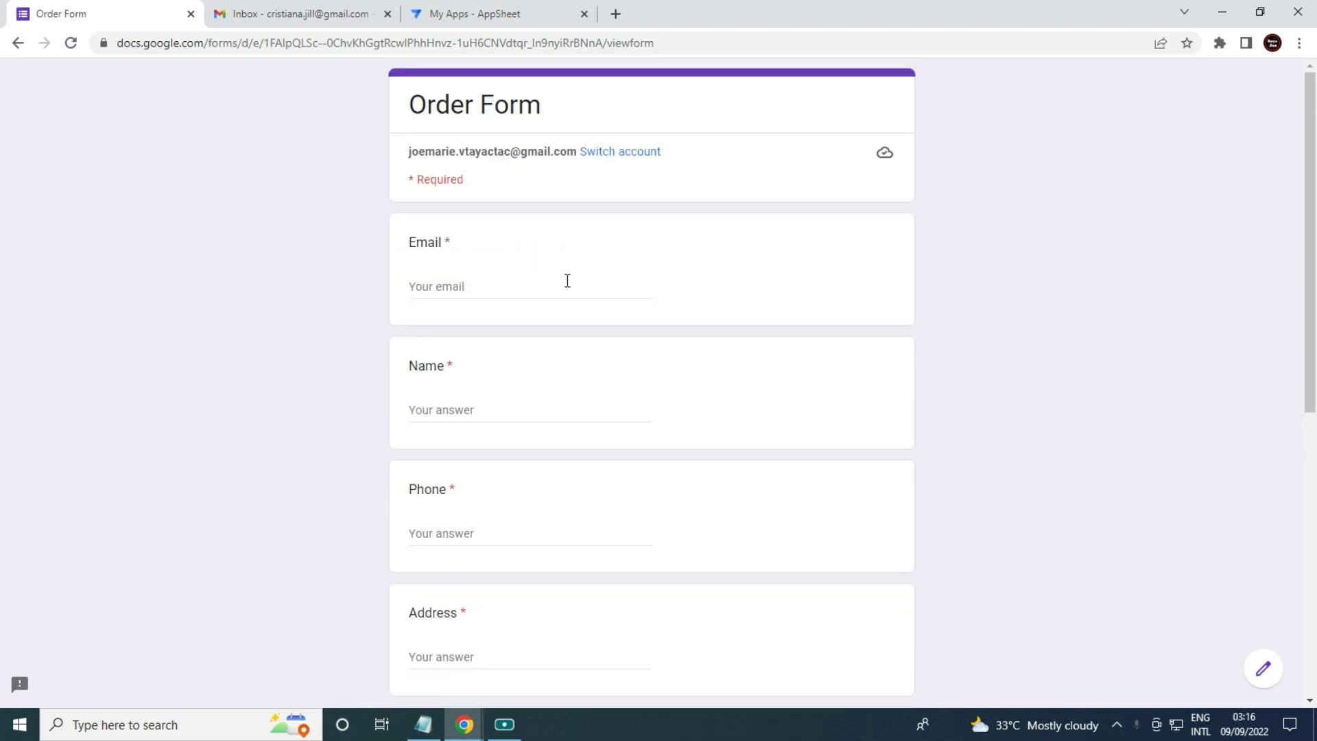
scroll(567, 281, down, 1)
click(463, 203)
text(cRISTIAN)
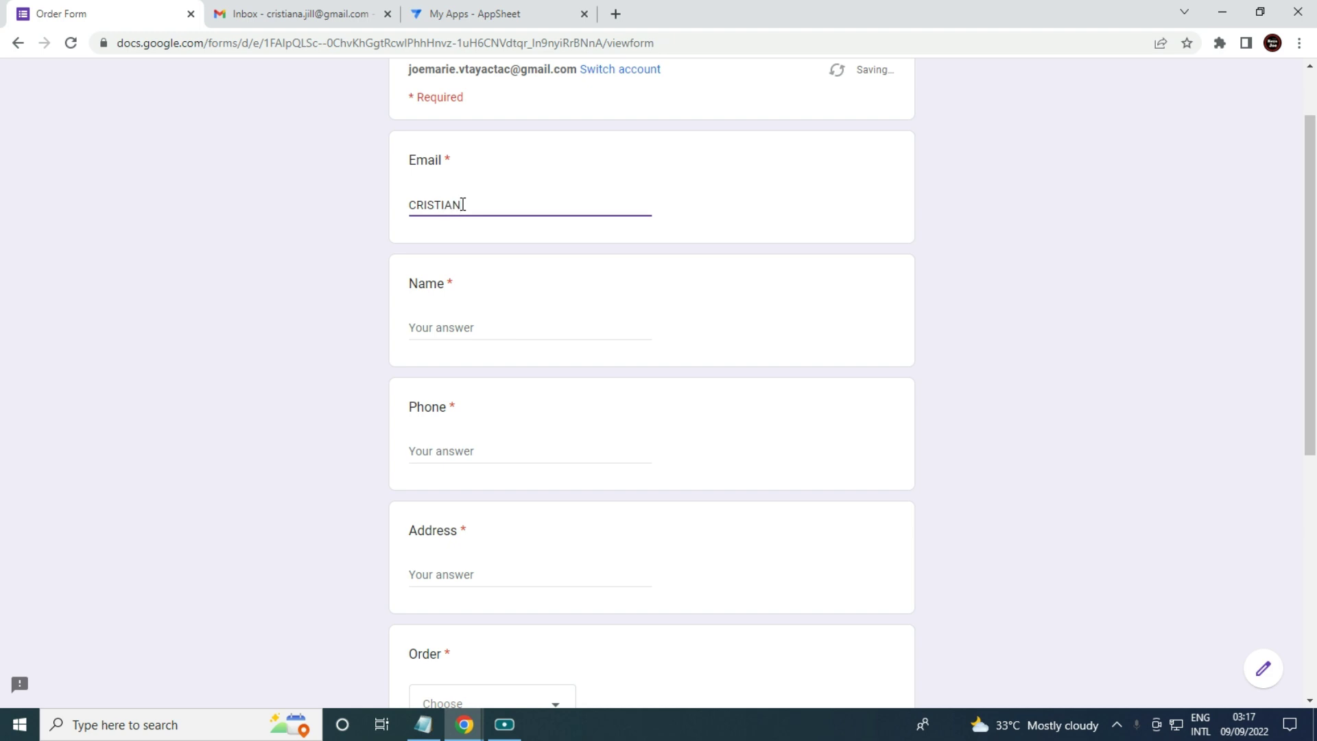
key(BackSpace)
key(BackSpace)
key(BackSpace)
key(Tab)
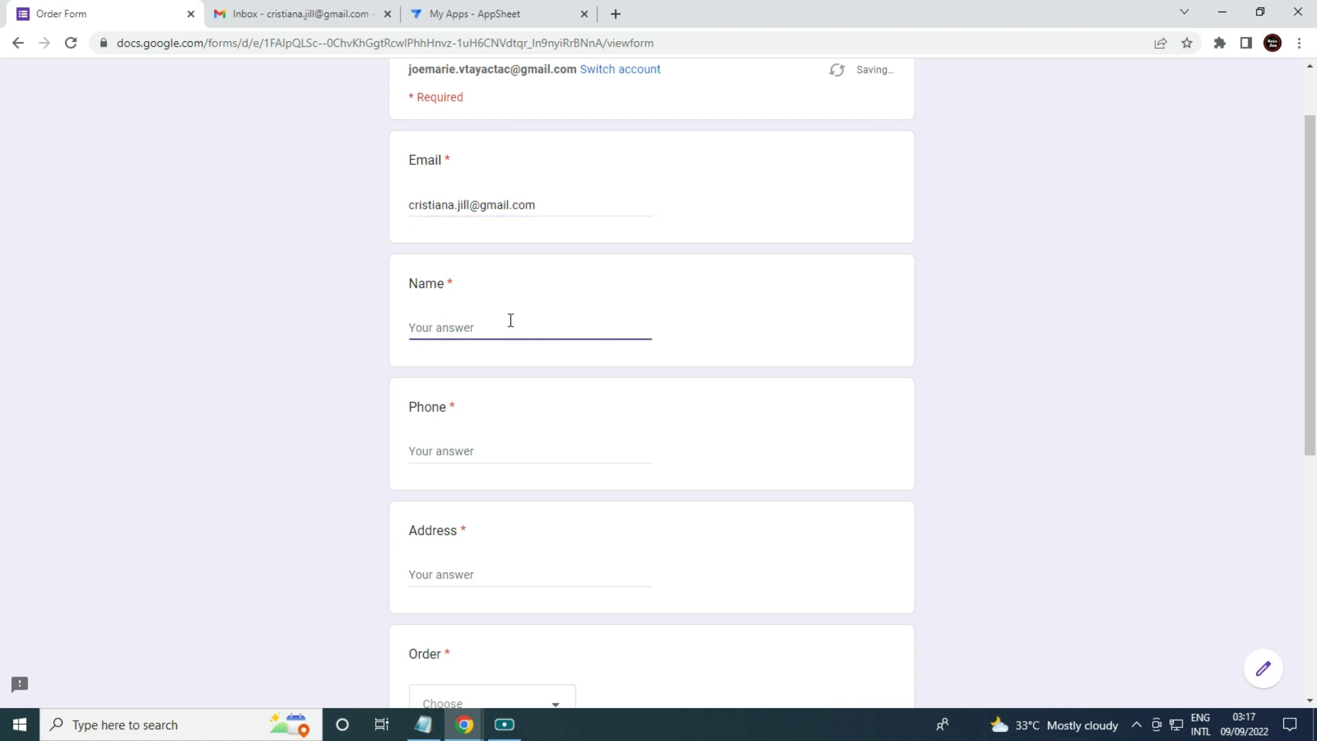
text(Joe Y)
text(put)
text(ube)
key(BackSpace)
key(BackSpace)
key(BackSpace)
key(BackSpace)
key(BackSpace)
text(be Chann)
right_click(444, 333)
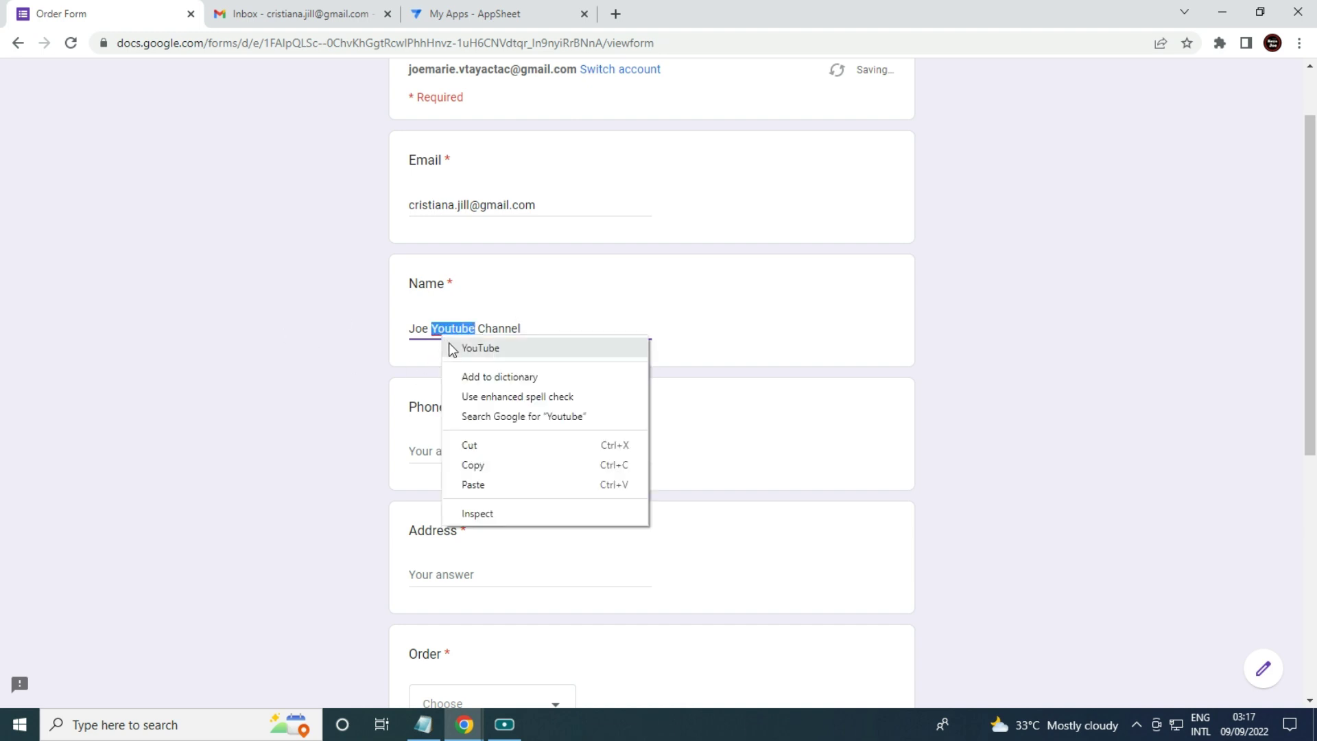
click(455, 346)
Enter phone 123456 and address 123 MN.
click(464, 456)
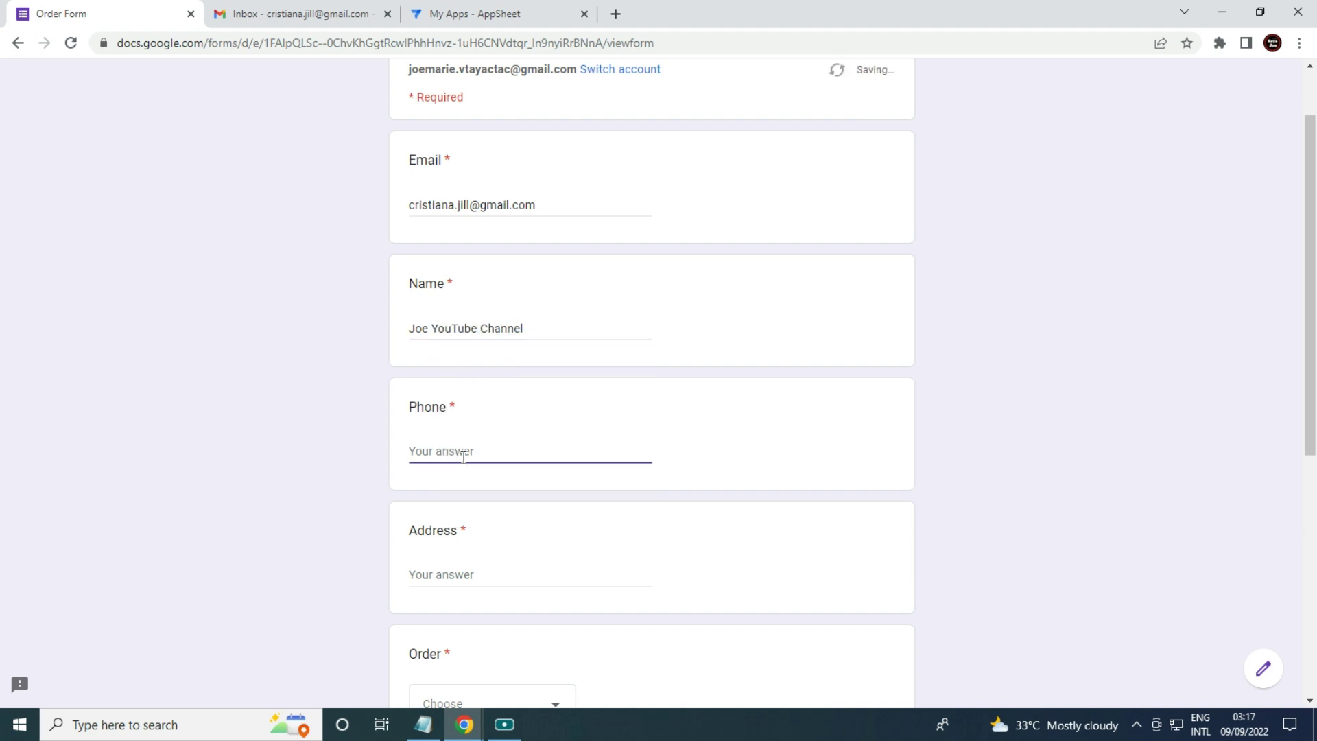
text(123456)
key(Tab)
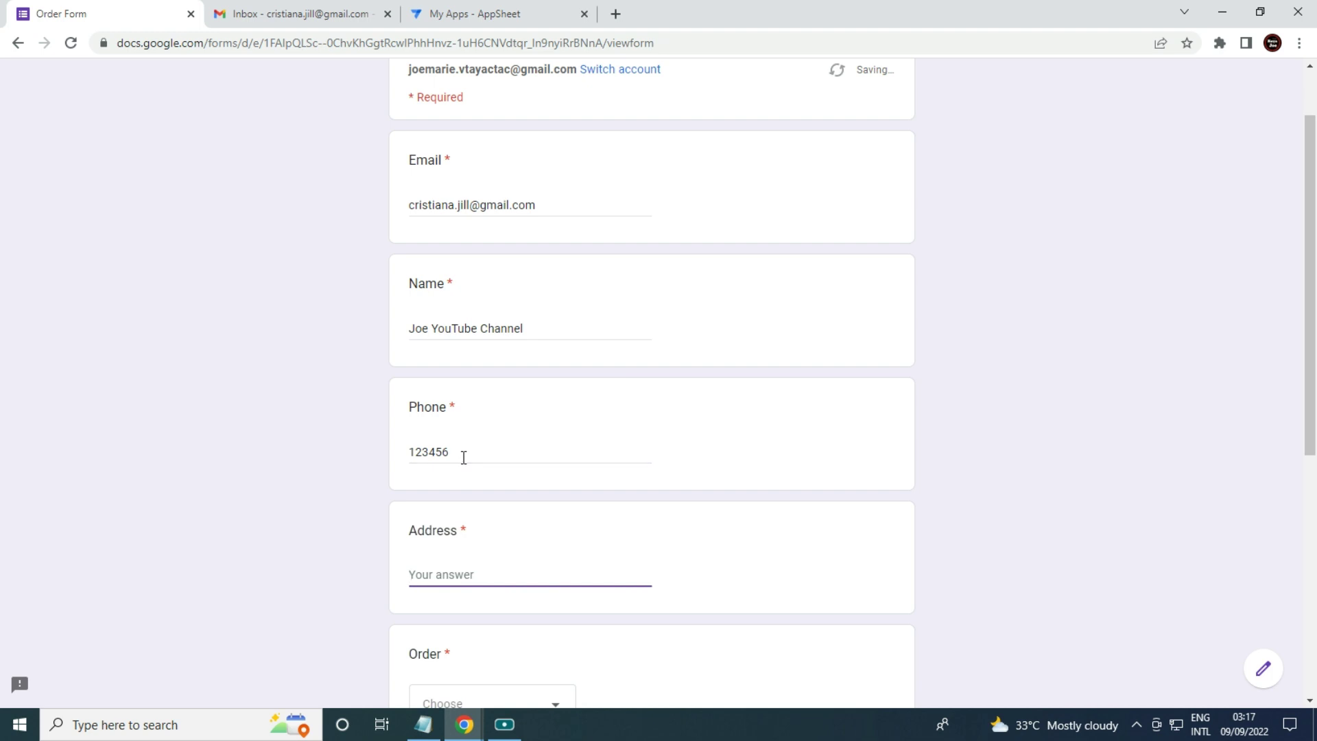
text(123 MN)
scroll(500, 514, down, 1)
Choose Iphone 10 @ 500USD as the order with quantity 2.
click(529, 632)
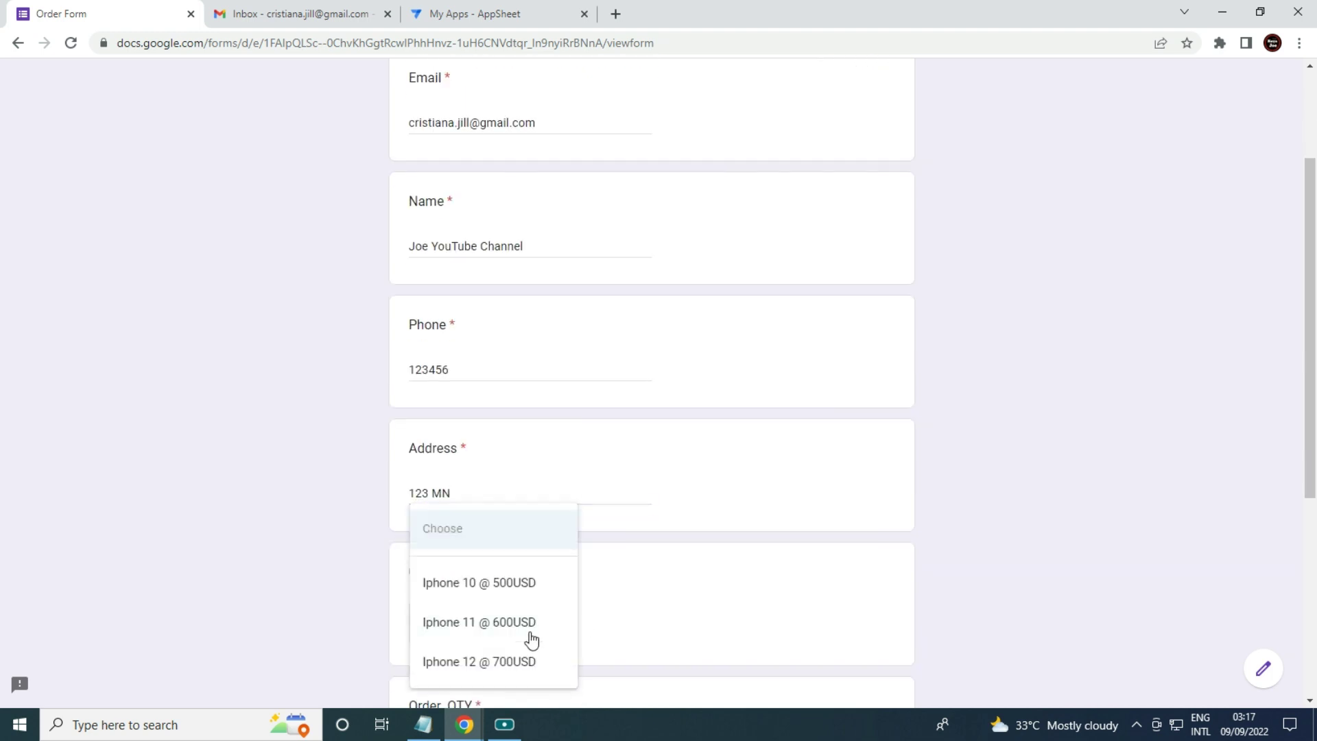
click(526, 588)
scroll(529, 582, down, 2)
click(528, 582)
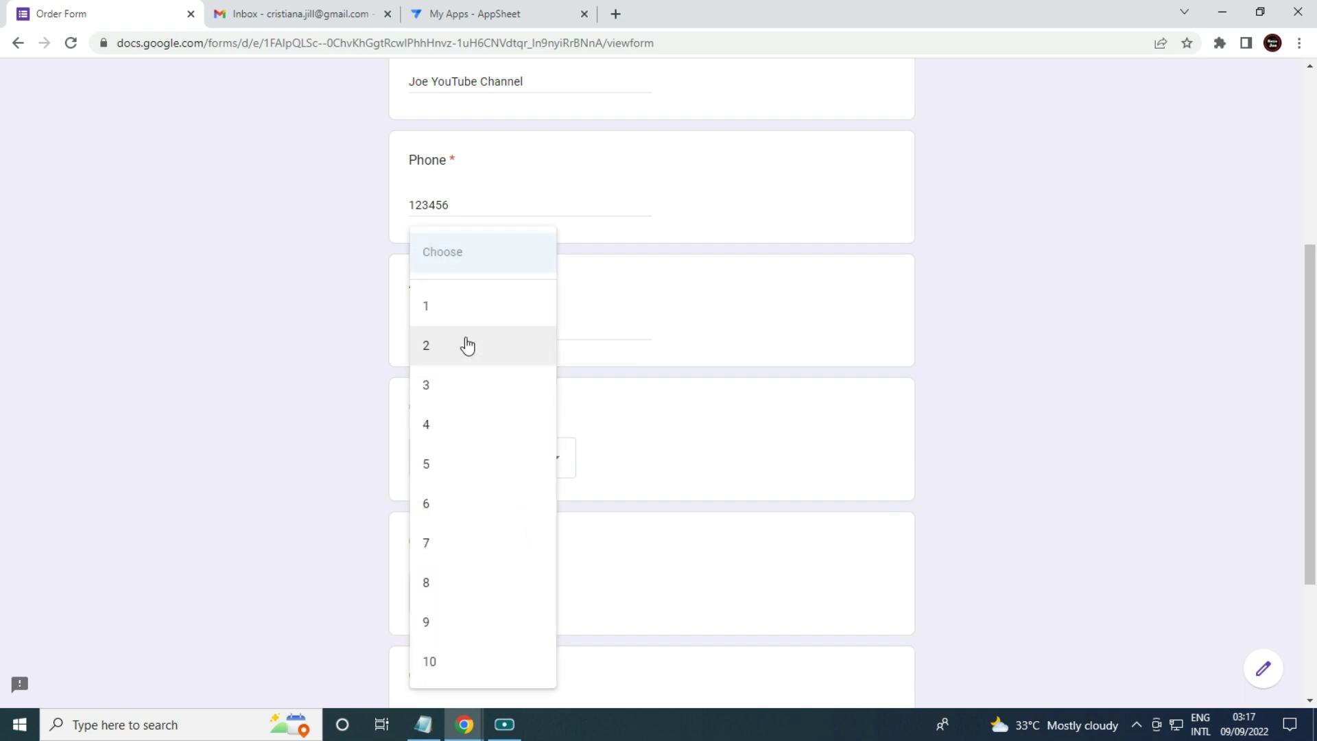
click(467, 345)
scroll(541, 506, down, 3)
Add the comment Subscribe to my channel and submit the order.
click(502, 510)
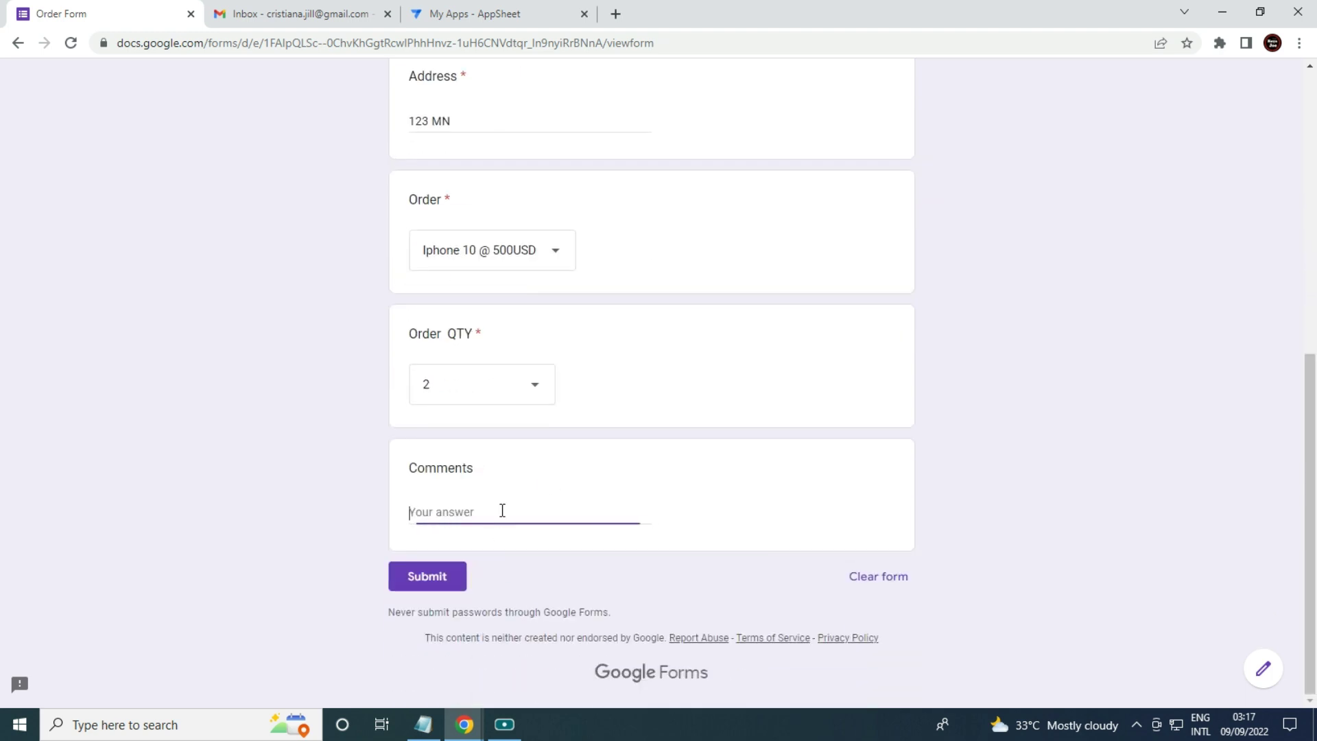
text(Su)
text(o my c)
text(hanne)
text(l)
scroll(716, 411, up, 5)
scroll(720, 410, up, 3)
scroll(714, 420, down, 1)
scroll(700, 453, down, 3)
scroll(624, 535, down, 4)
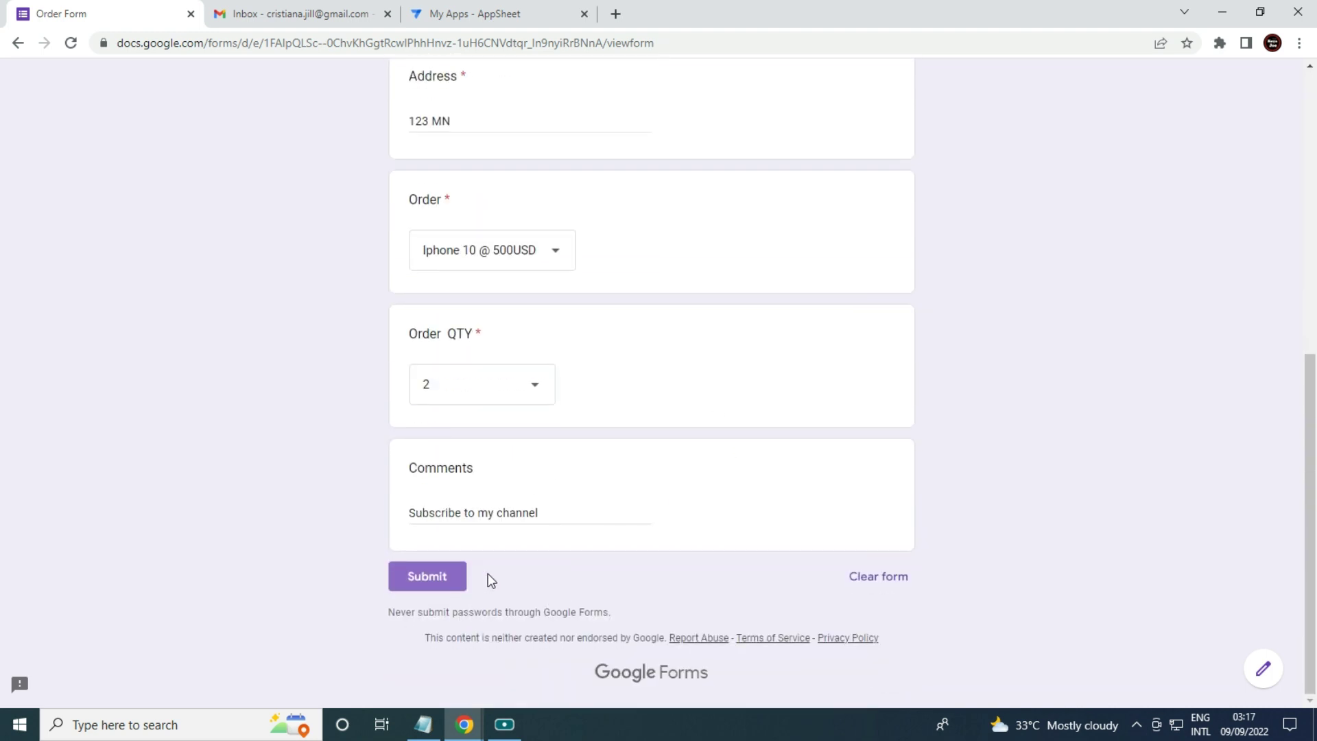
click(445, 578)
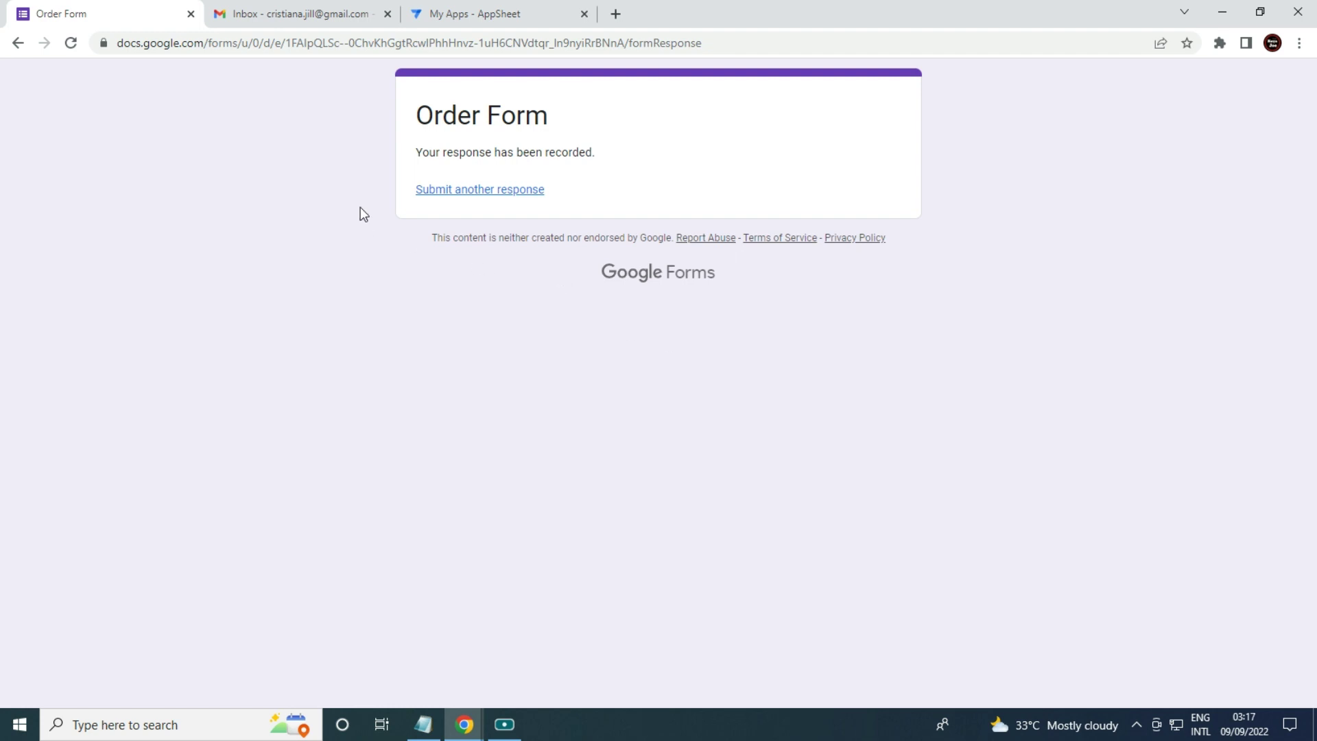
Check the Gmail inbox for a confirmation, then return to the Order Form.
click(315, 14)
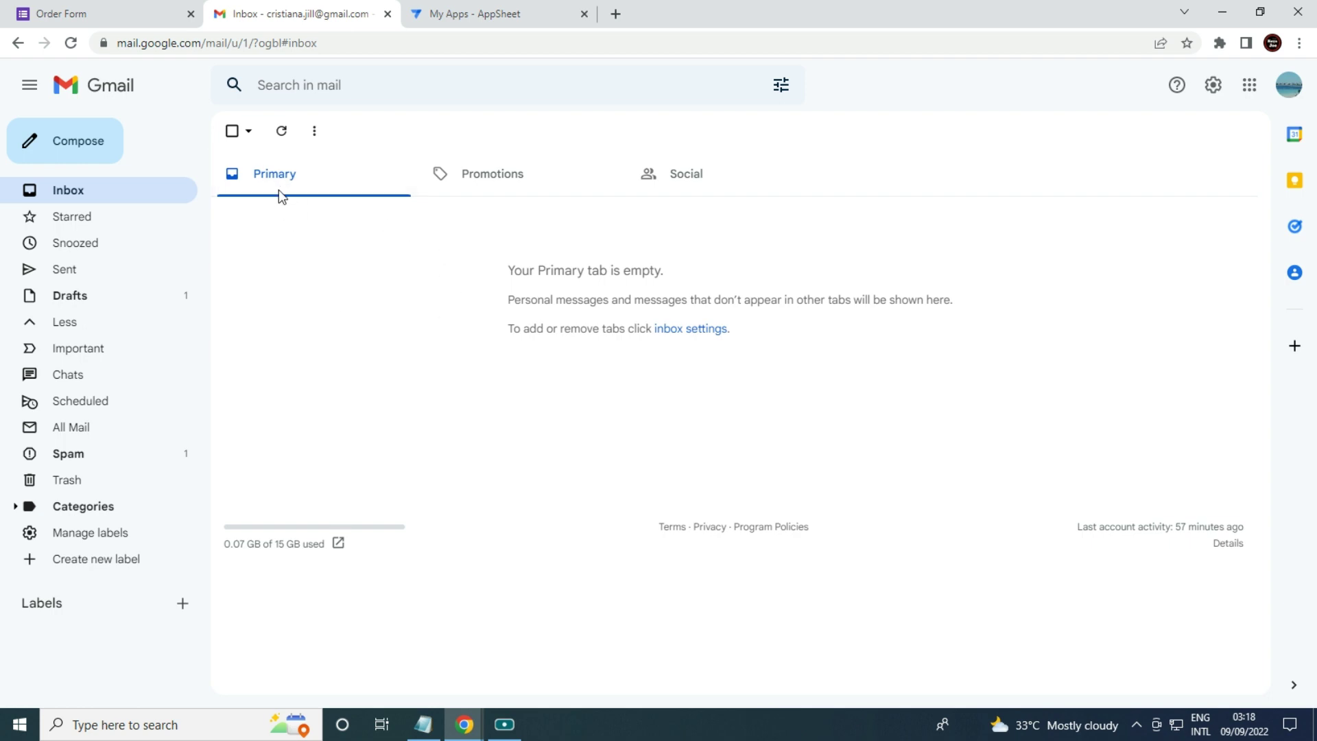
click(74, 13)
Start another Order Form response with the email begun as 'cristiana', checking the inbox.
click(303, 14)
click(82, 10)
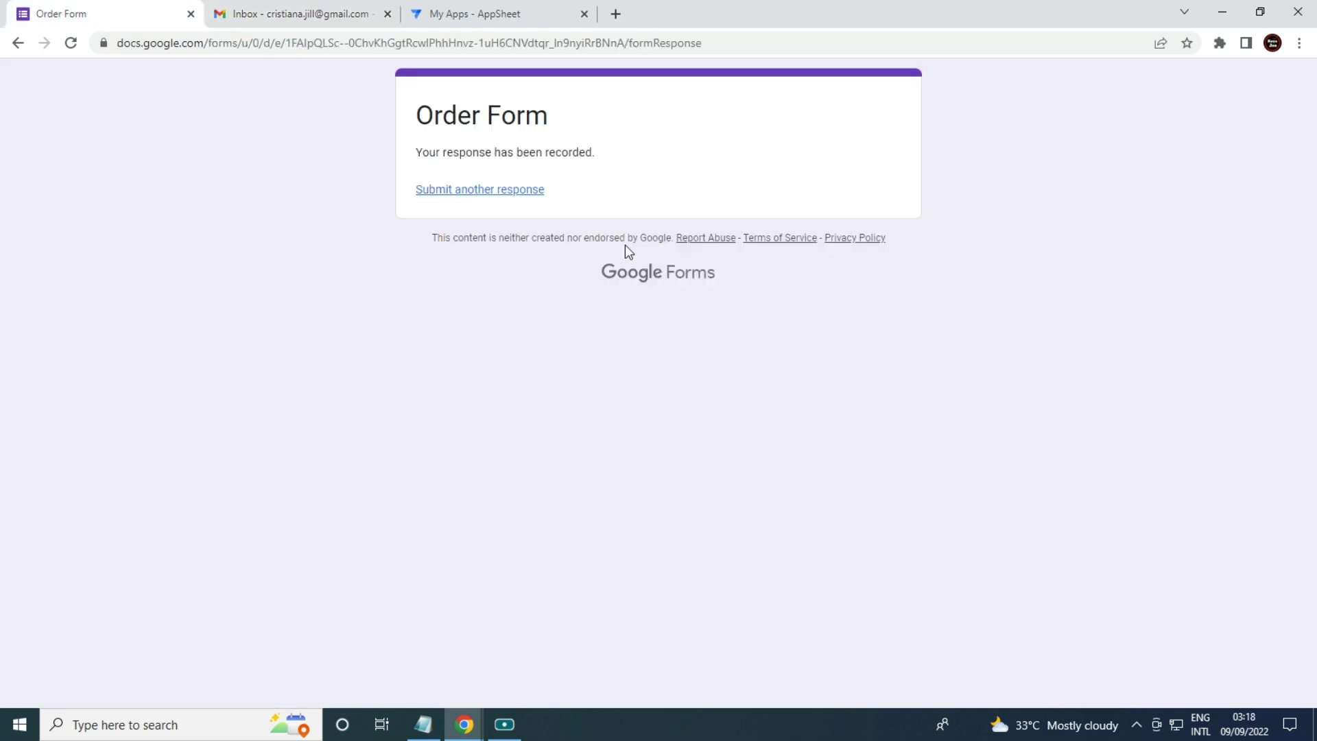
click(509, 195)
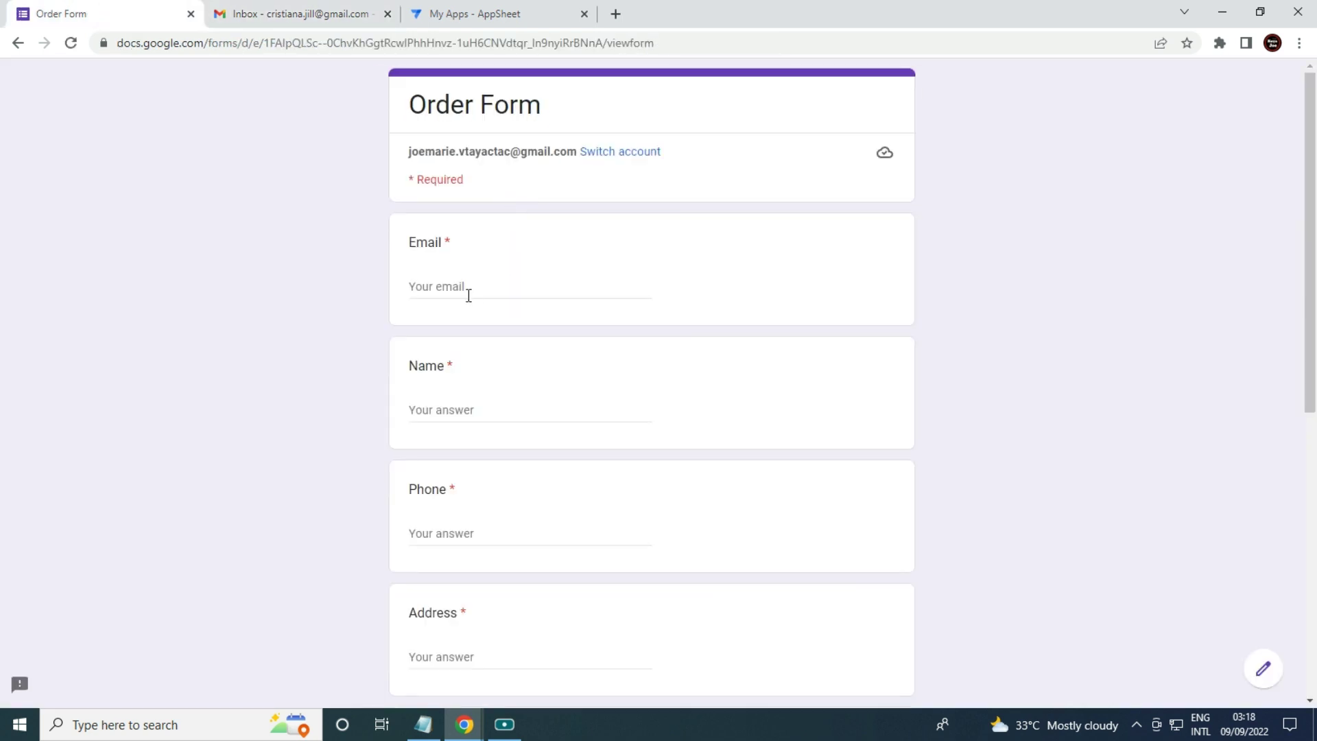
click(468, 295)
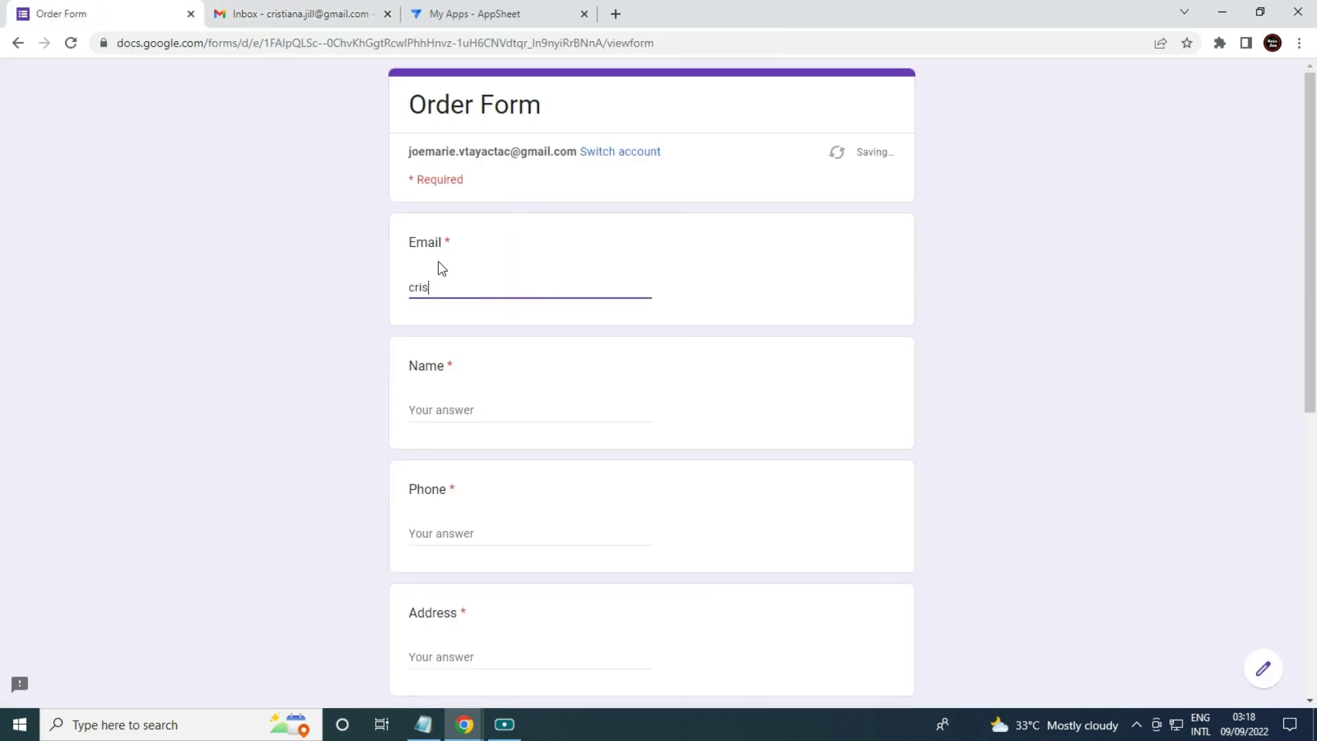
click(308, 15)
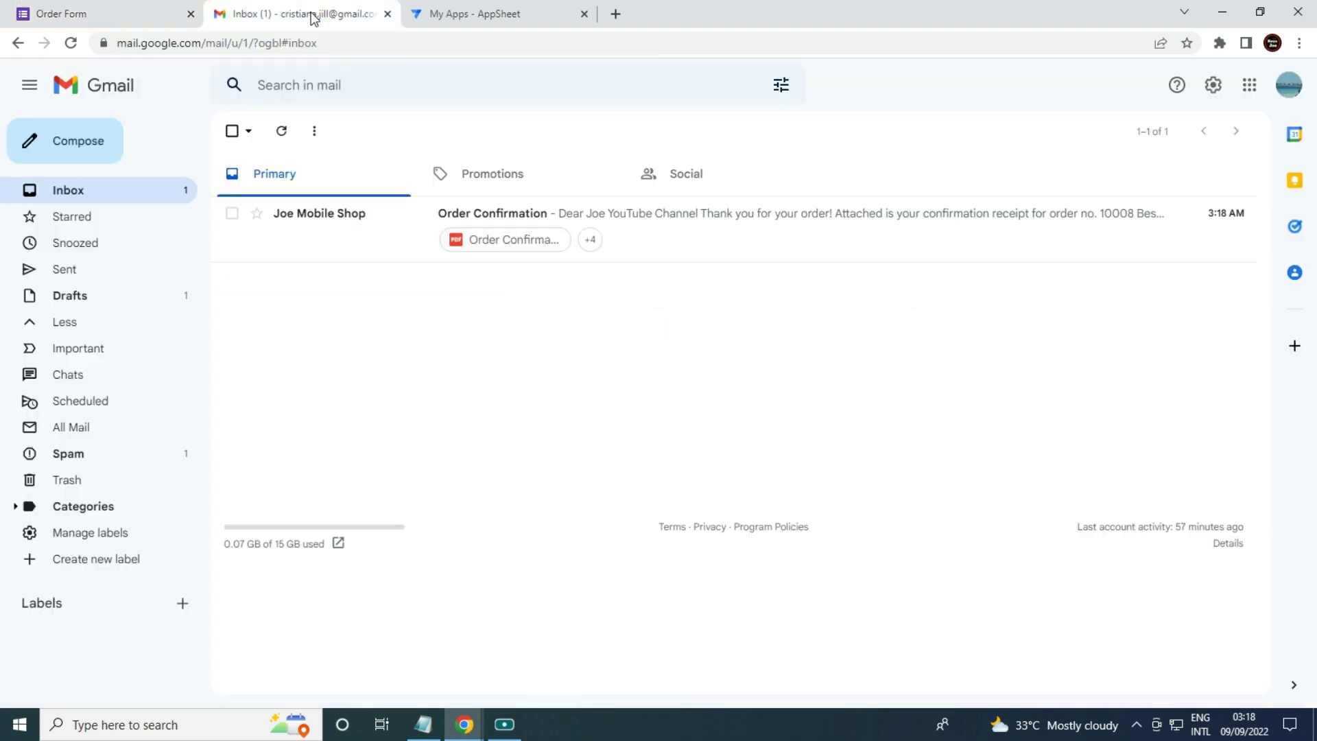
mouse_move(720, 228)
click(632, 212)
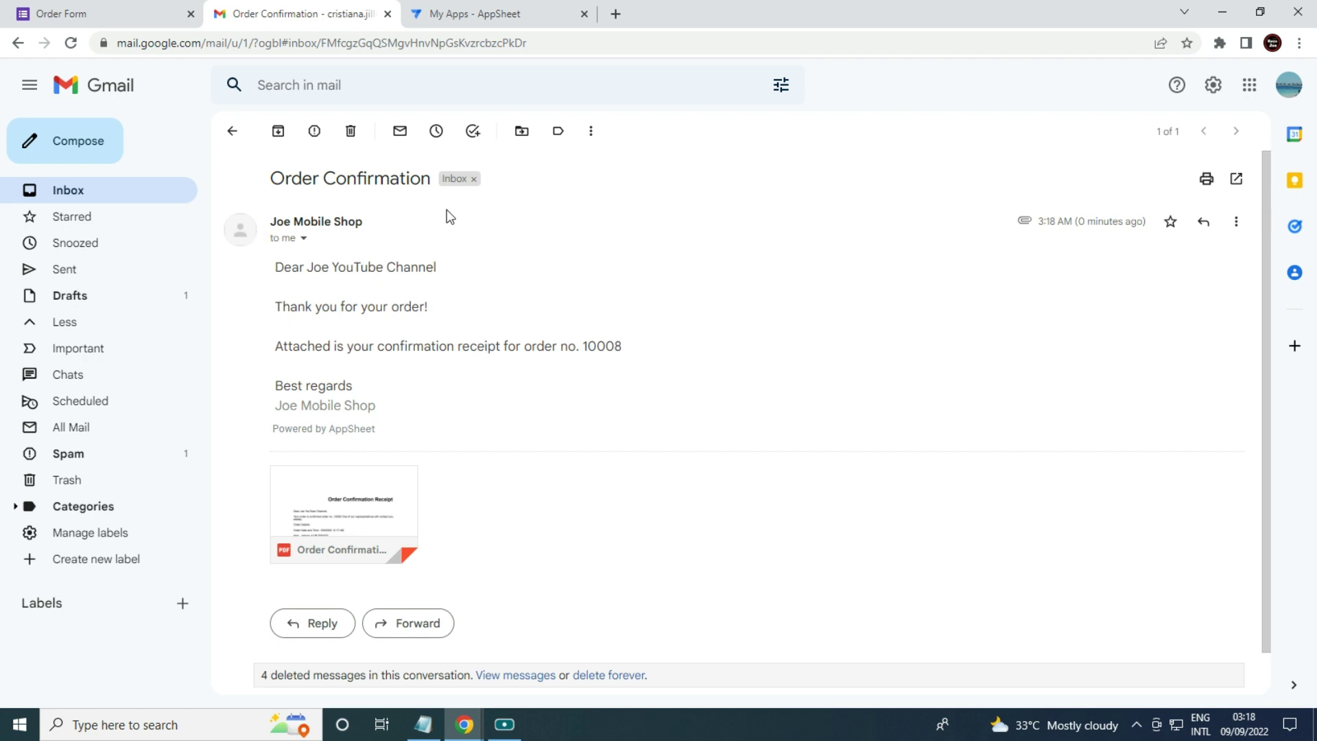
scroll(480, 233, down, 2)
click(360, 461)
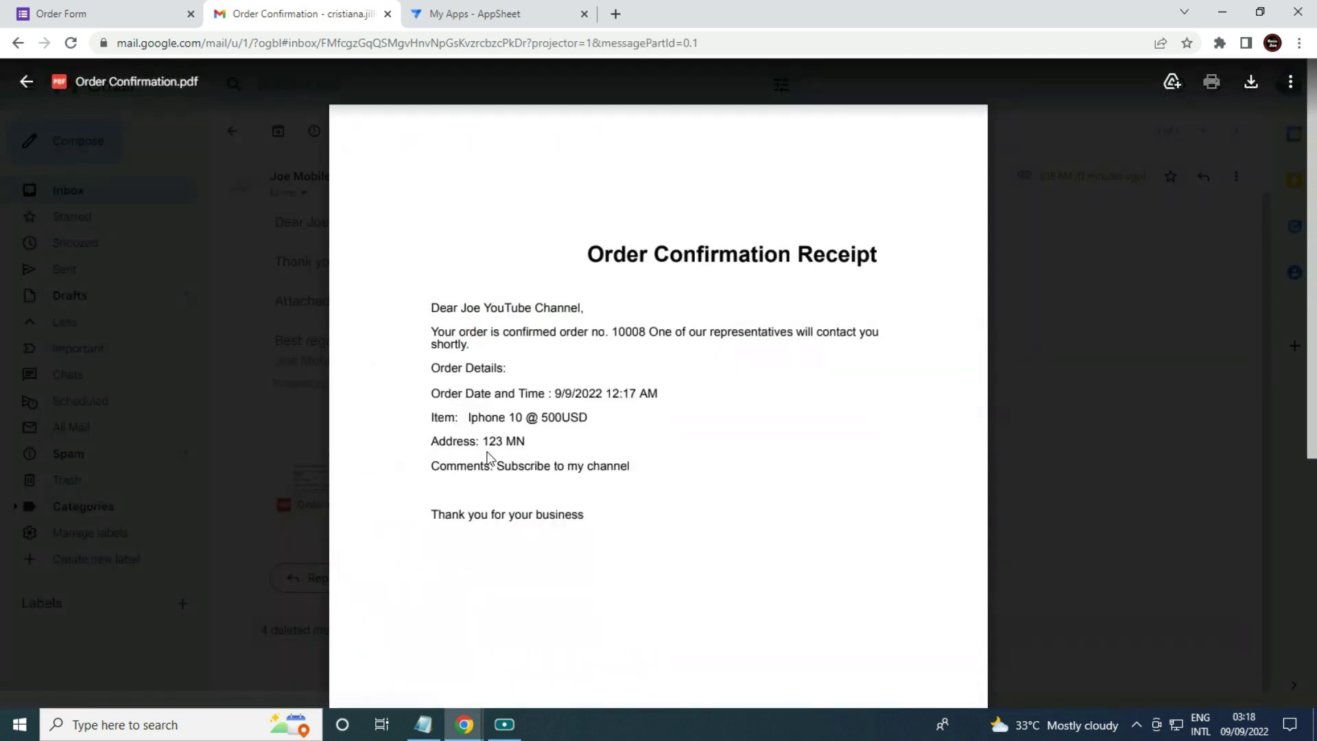
scroll(802, 505, down, 2)
scroll(802, 505, down, 3)
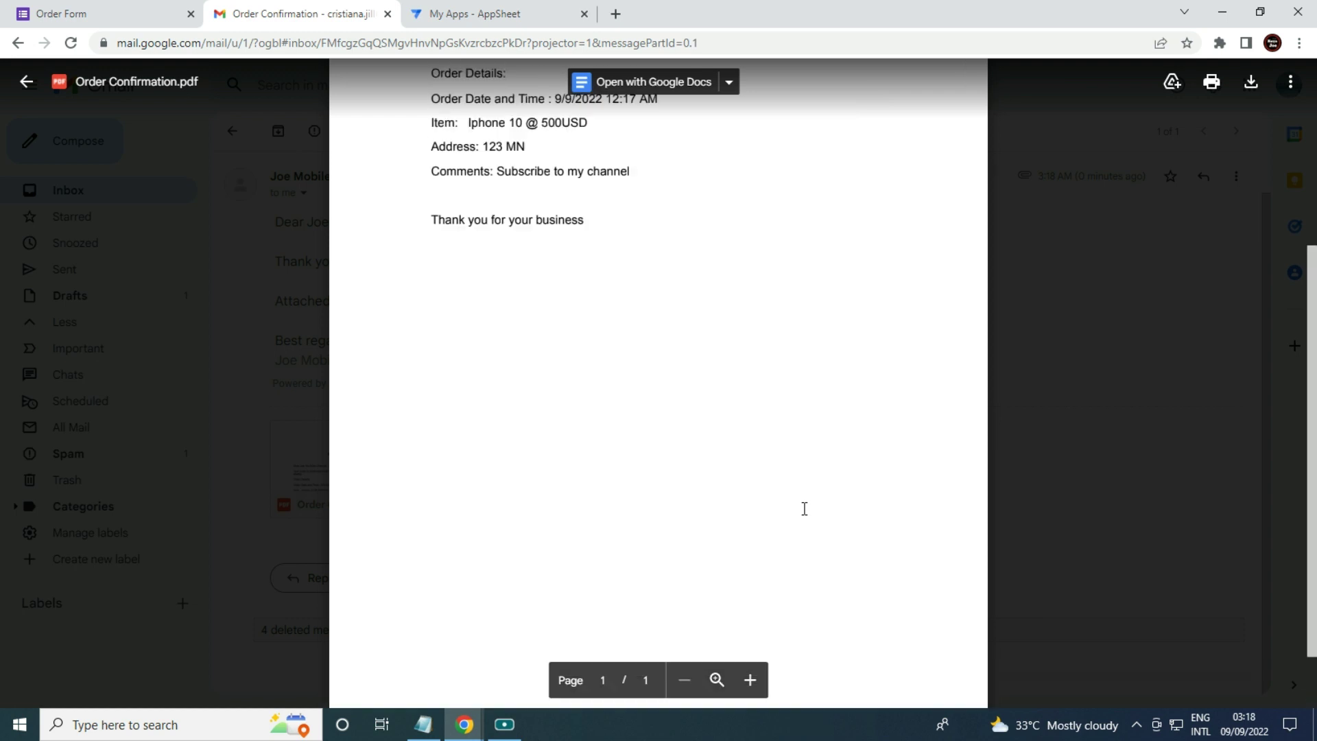
scroll(789, 491, up, 5)
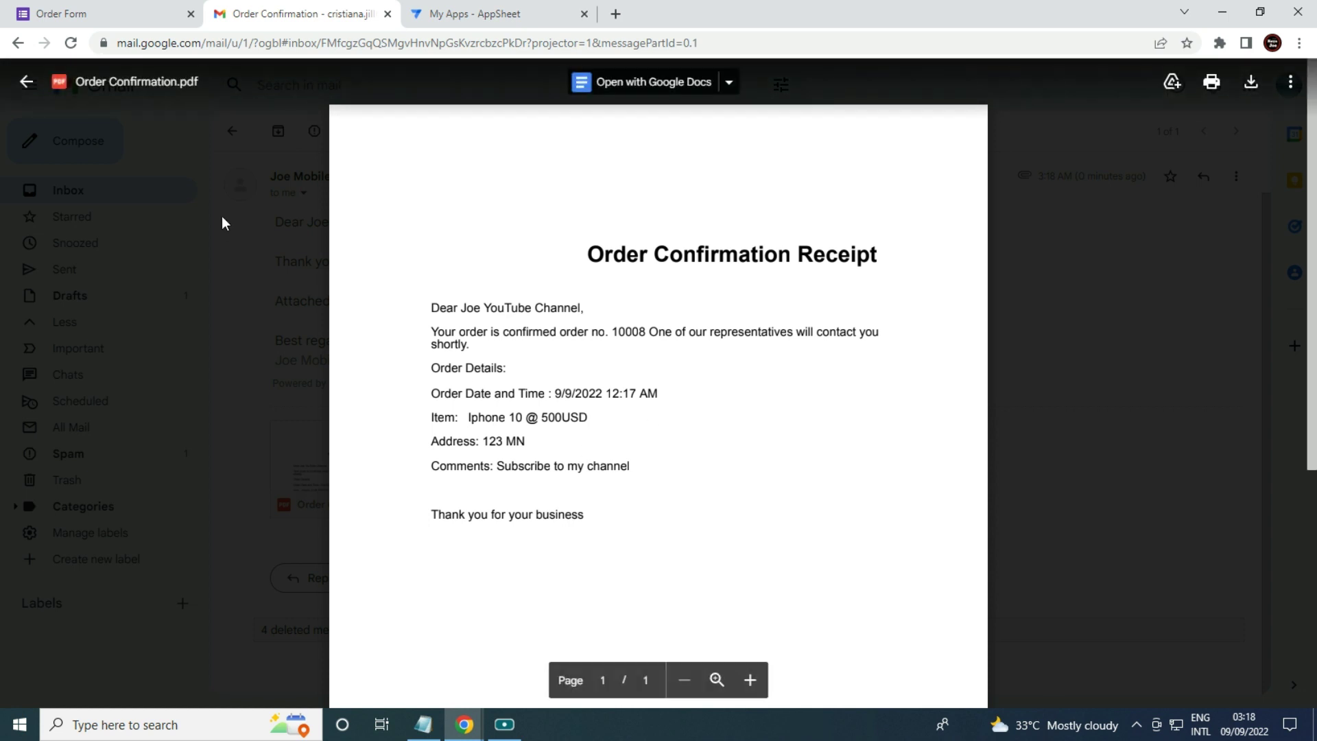
click(25, 84)
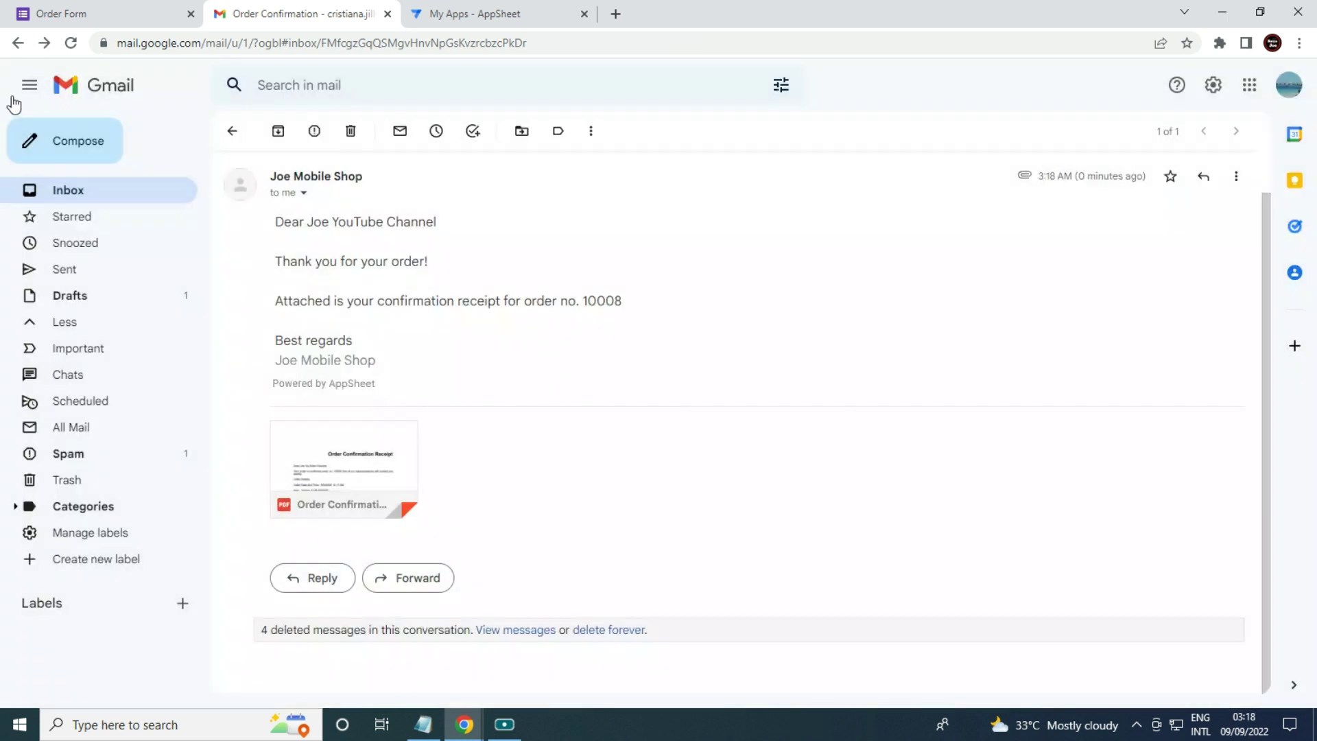
click(96, 14)
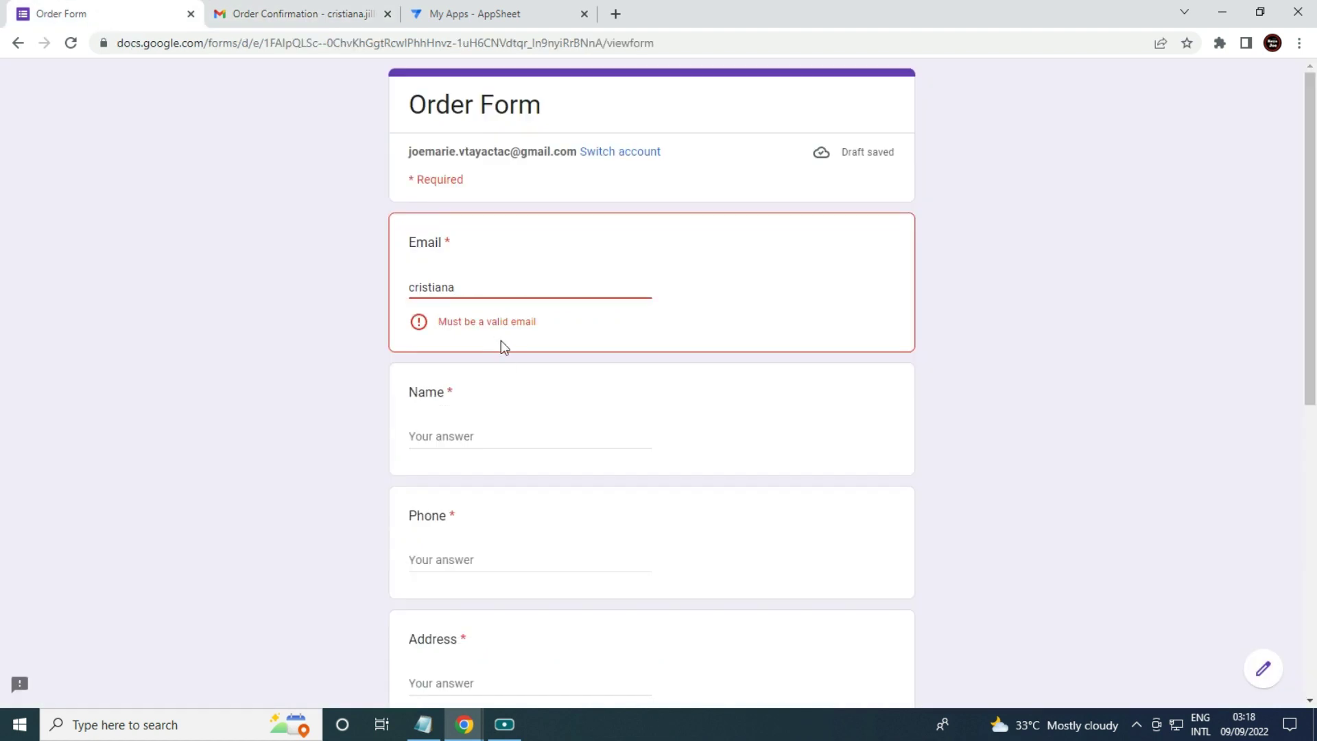
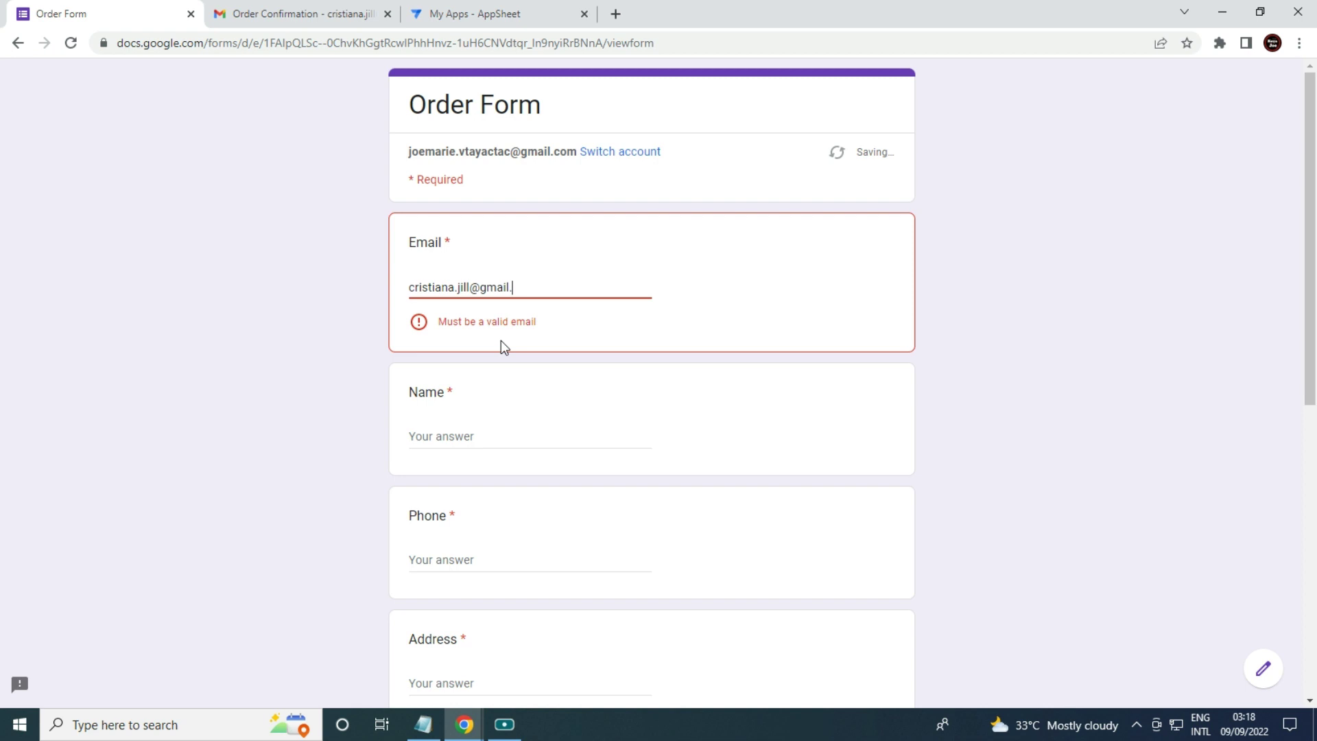
key(Tab)
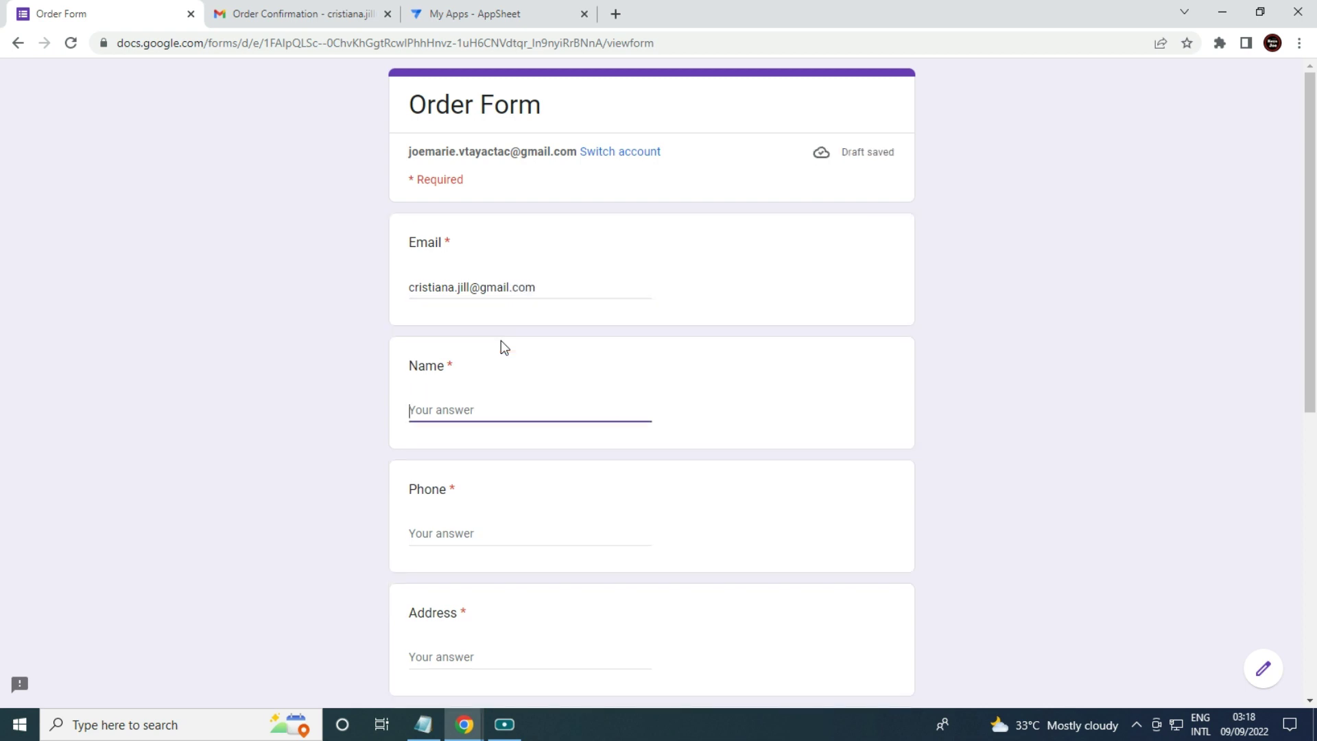
text(Thank You)
key(Tab)
text(123456)
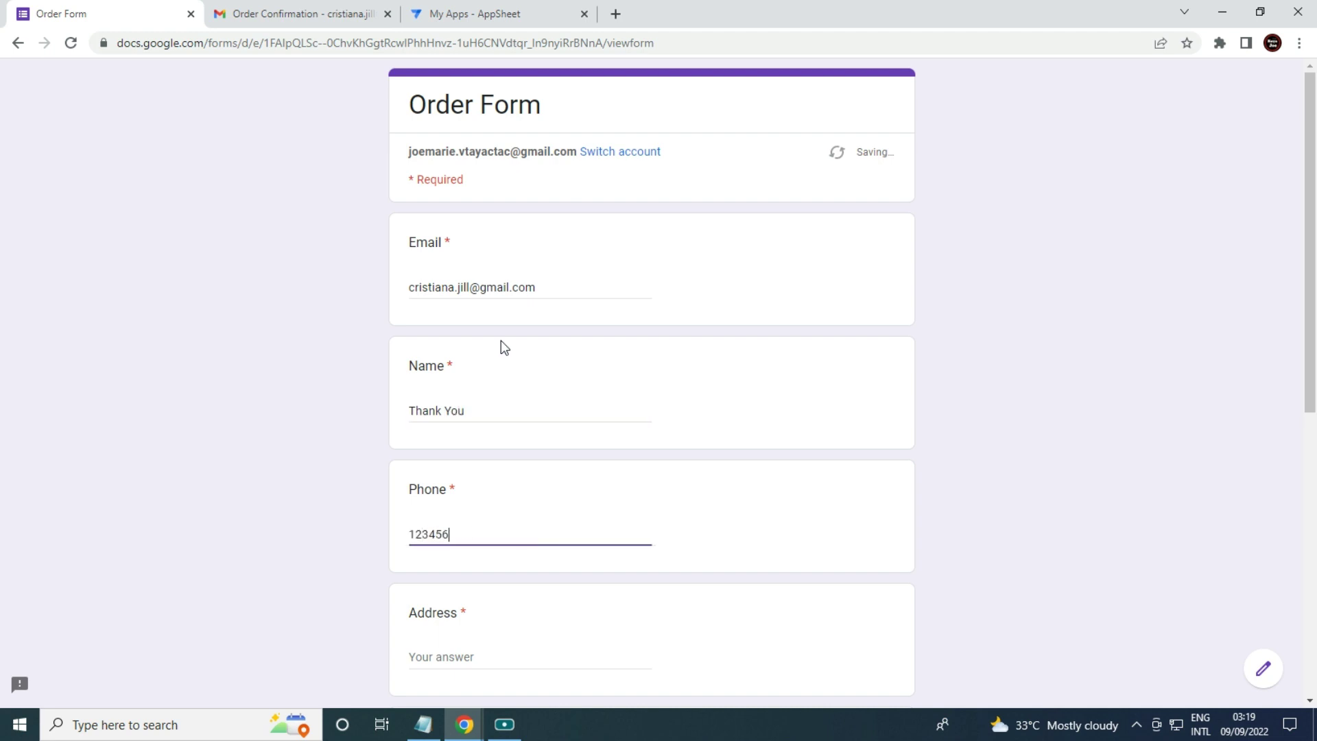
key(Tab)
scroll(483, 569, down, 1)
text(1)
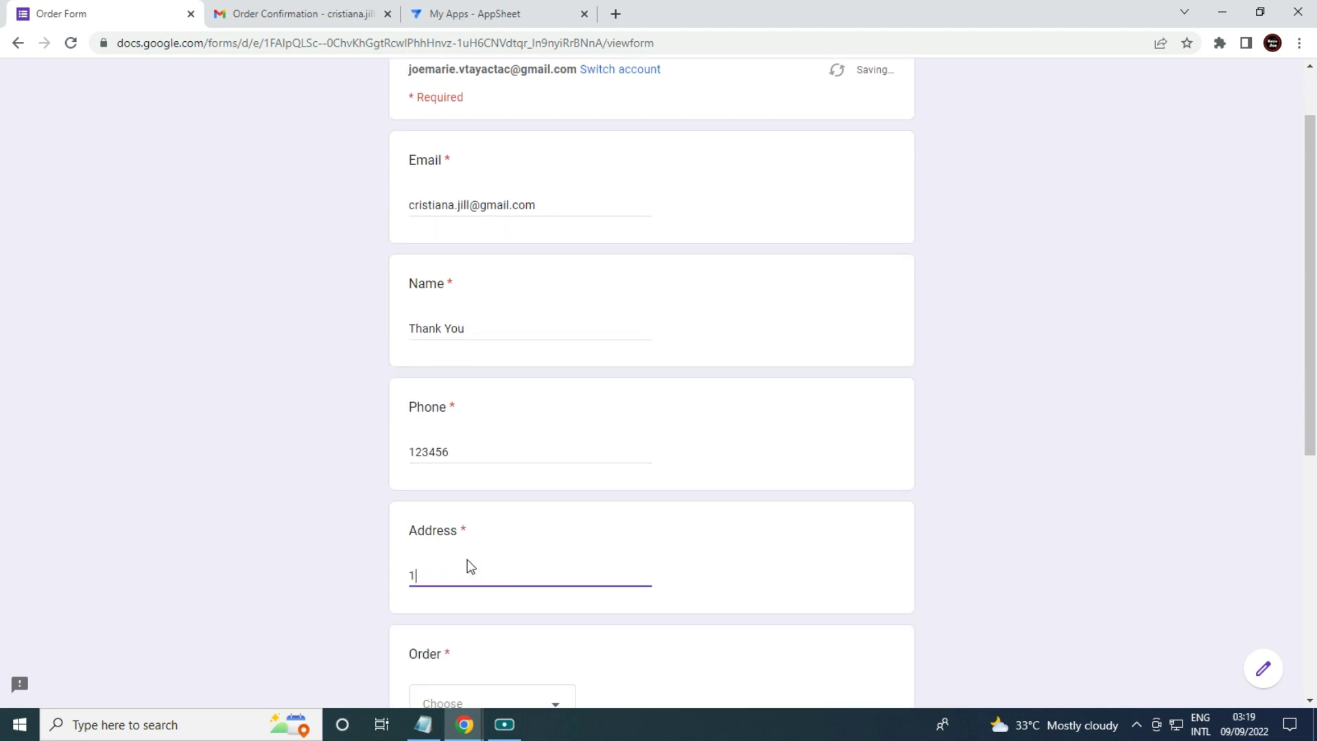
text(23 MN)
Order six Iphone 11 @ 600USD with a Subscribe comment and submit the form.
scroll(468, 559, down, 1)
scroll(469, 560, down, 2)
click(497, 521)
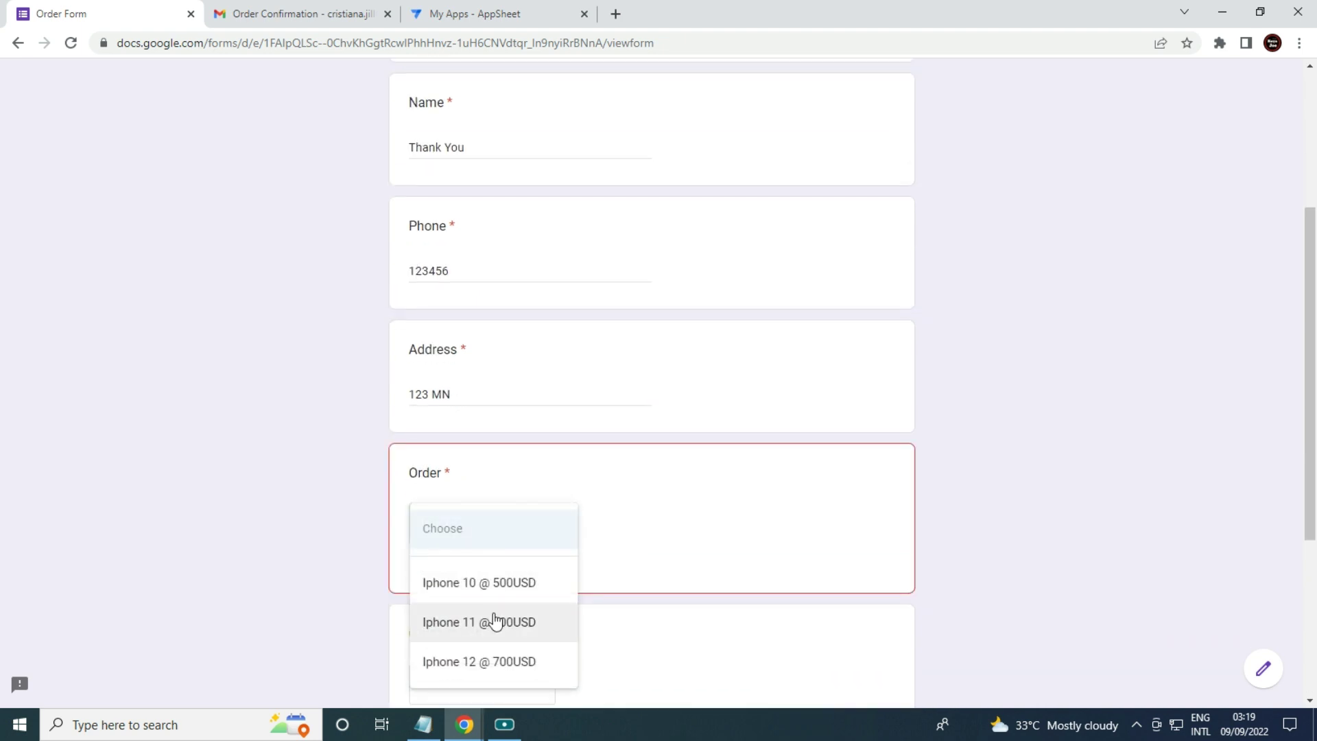
click(514, 608)
scroll(521, 588, down, 2)
click(511, 515)
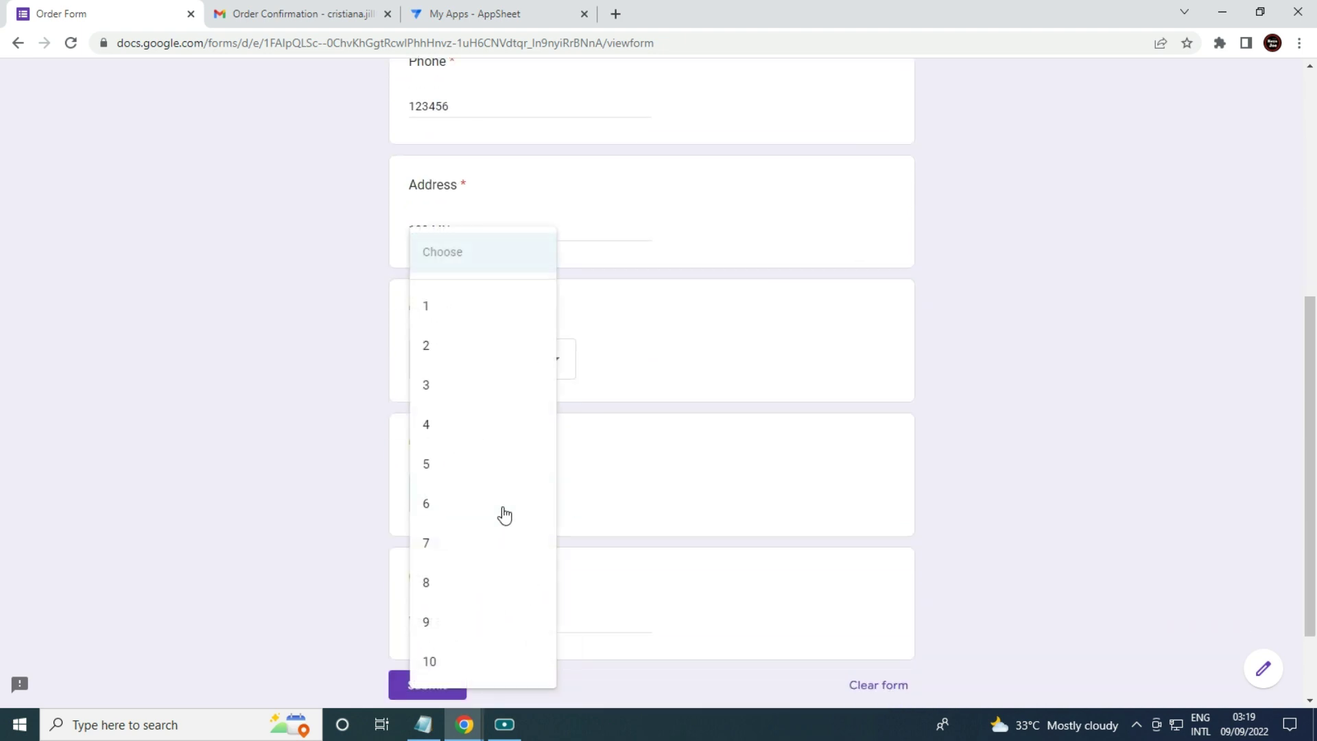
click(491, 511)
scroll(471, 563, down, 2)
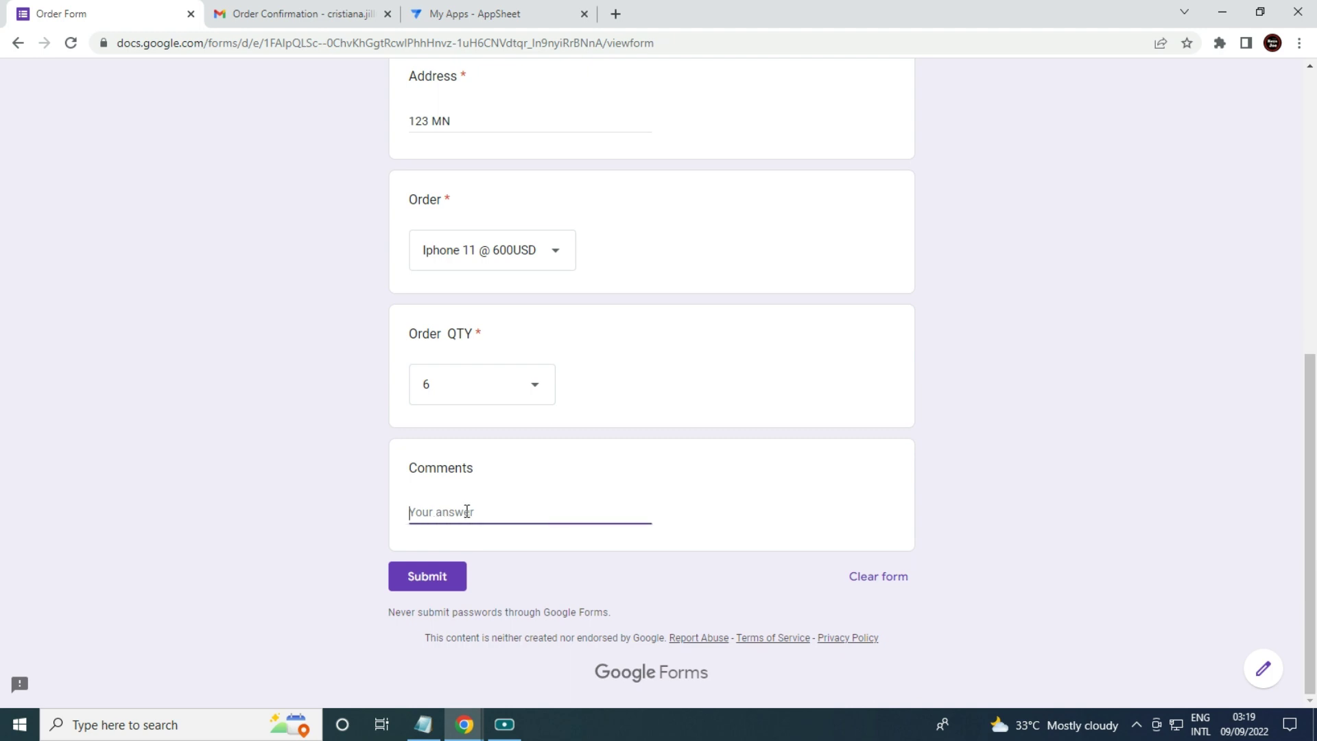
text(Subscribe)
click(435, 589)
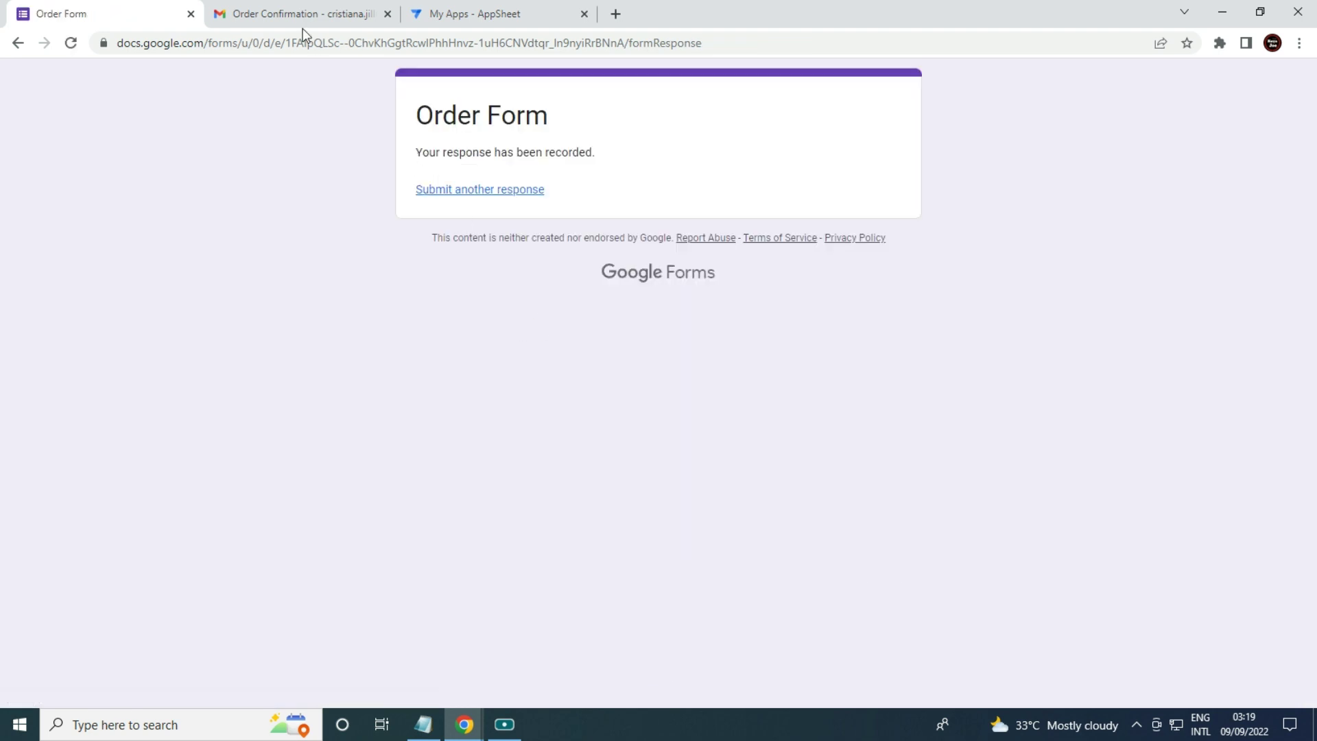
click(296, 15)
Move the old Joe Mobile Shop confirmation conversation to trash.
click(122, 193)
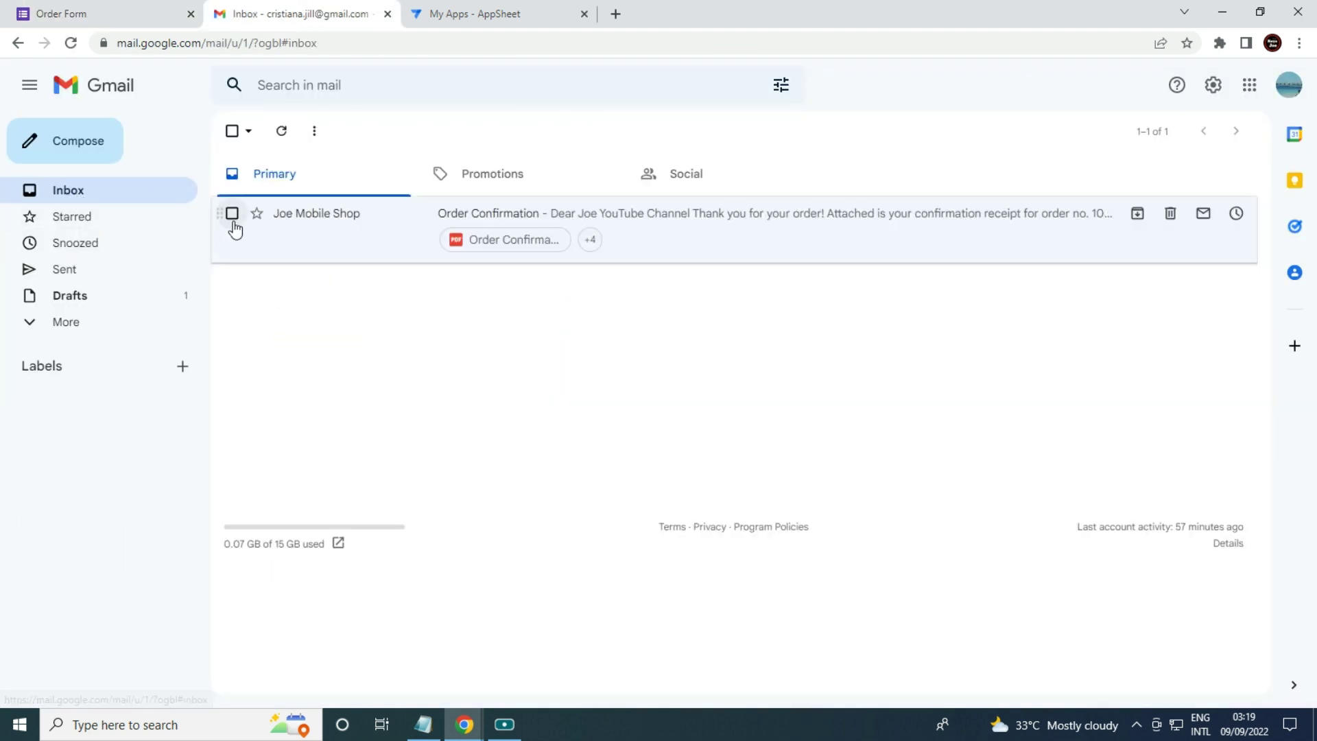
click(232, 214)
click(354, 131)
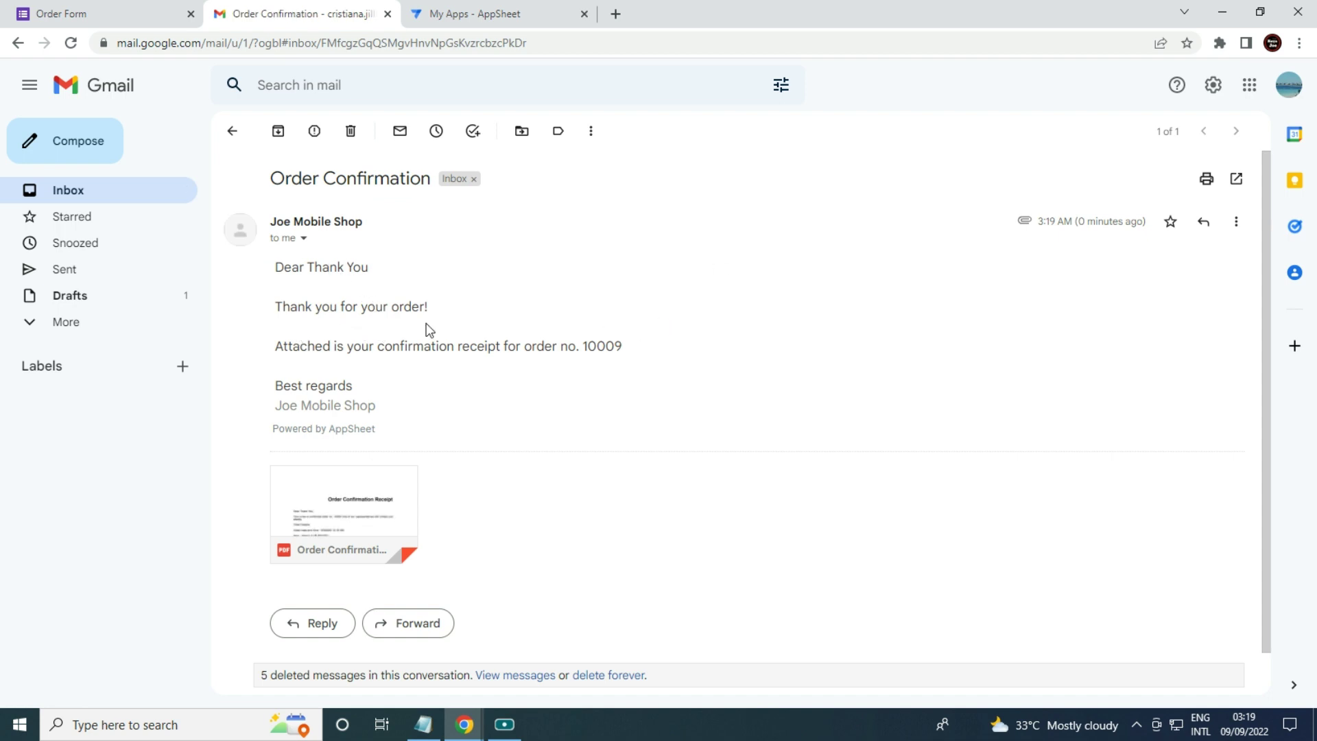
Preview the order 10009 PDF receipt, then return to the inbox.
scroll(620, 382, down, 1)
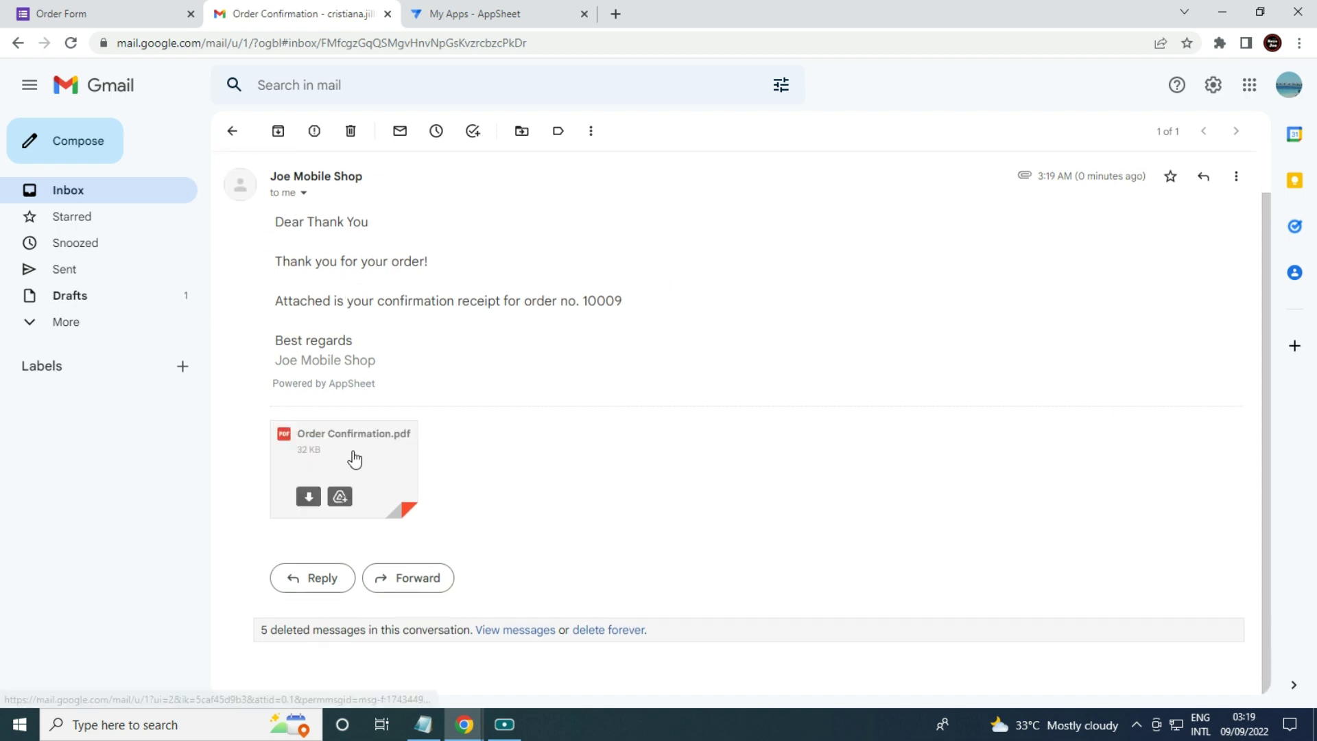
click(353, 459)
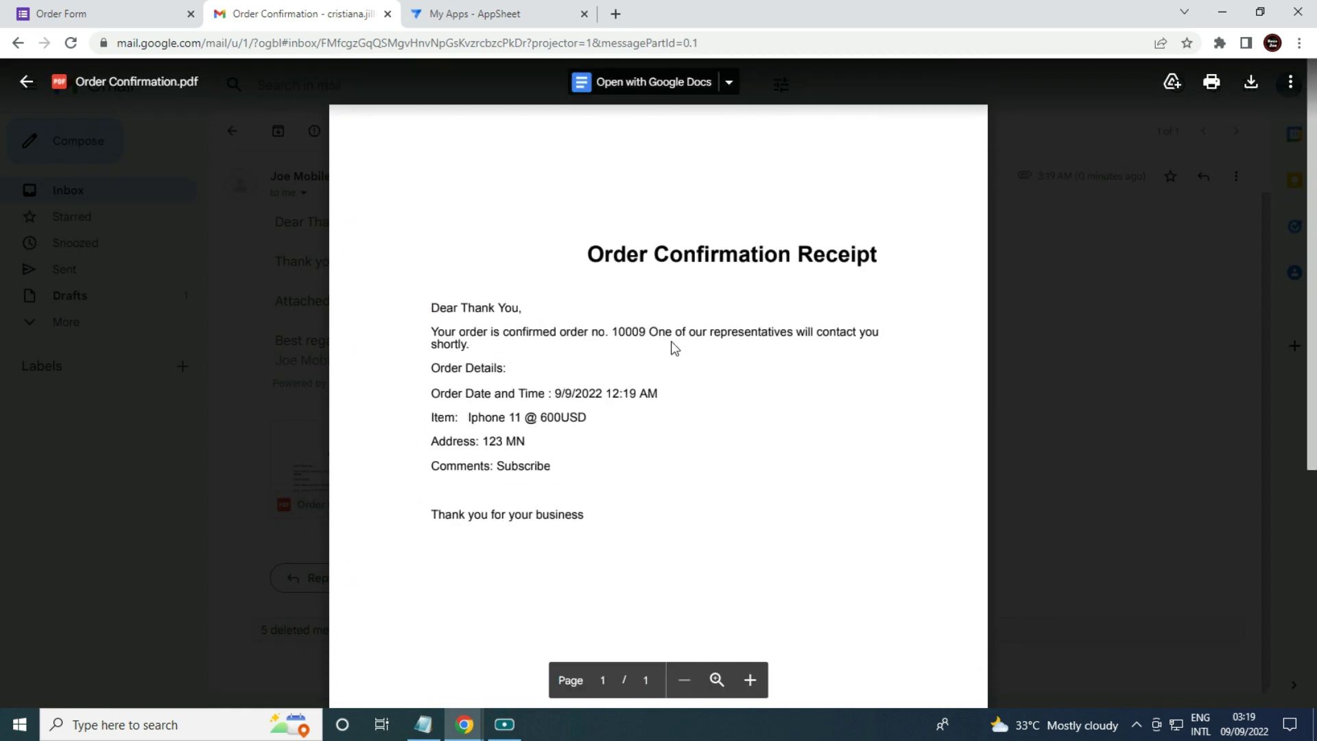
click(26, 81)
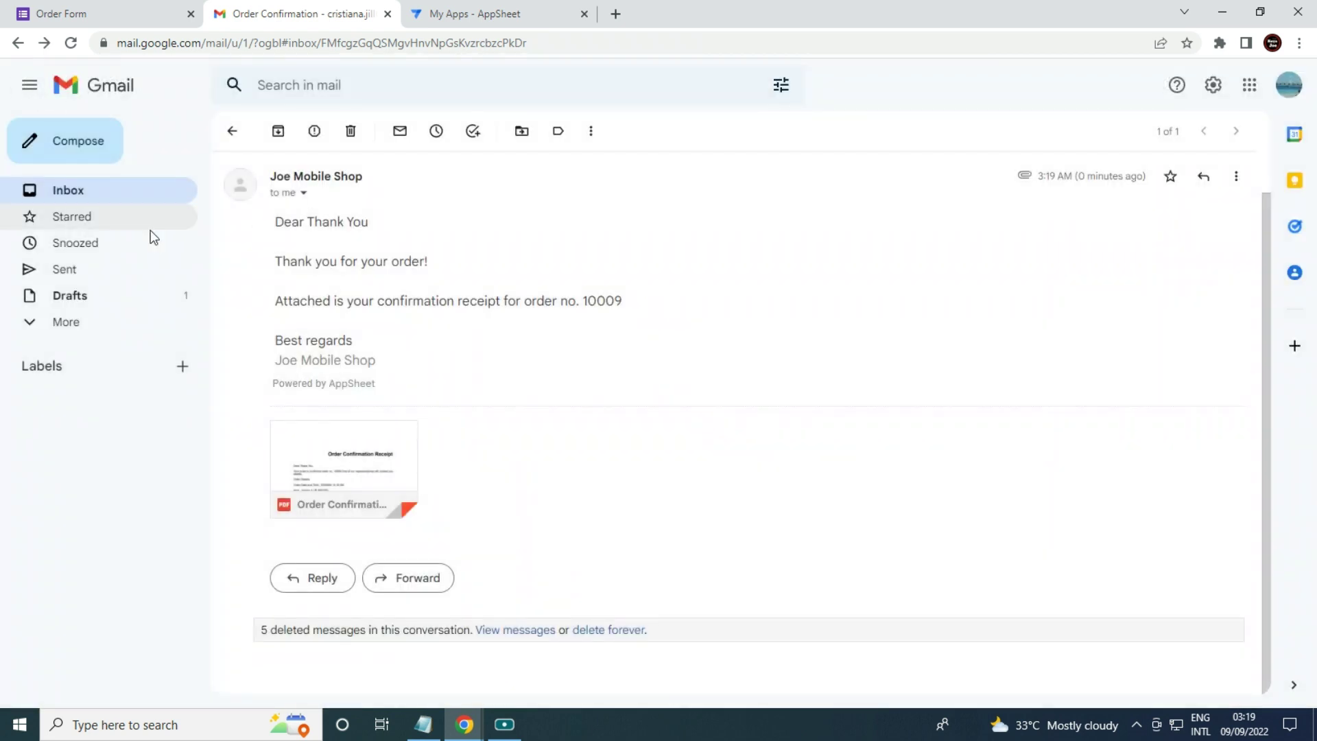
click(120, 199)
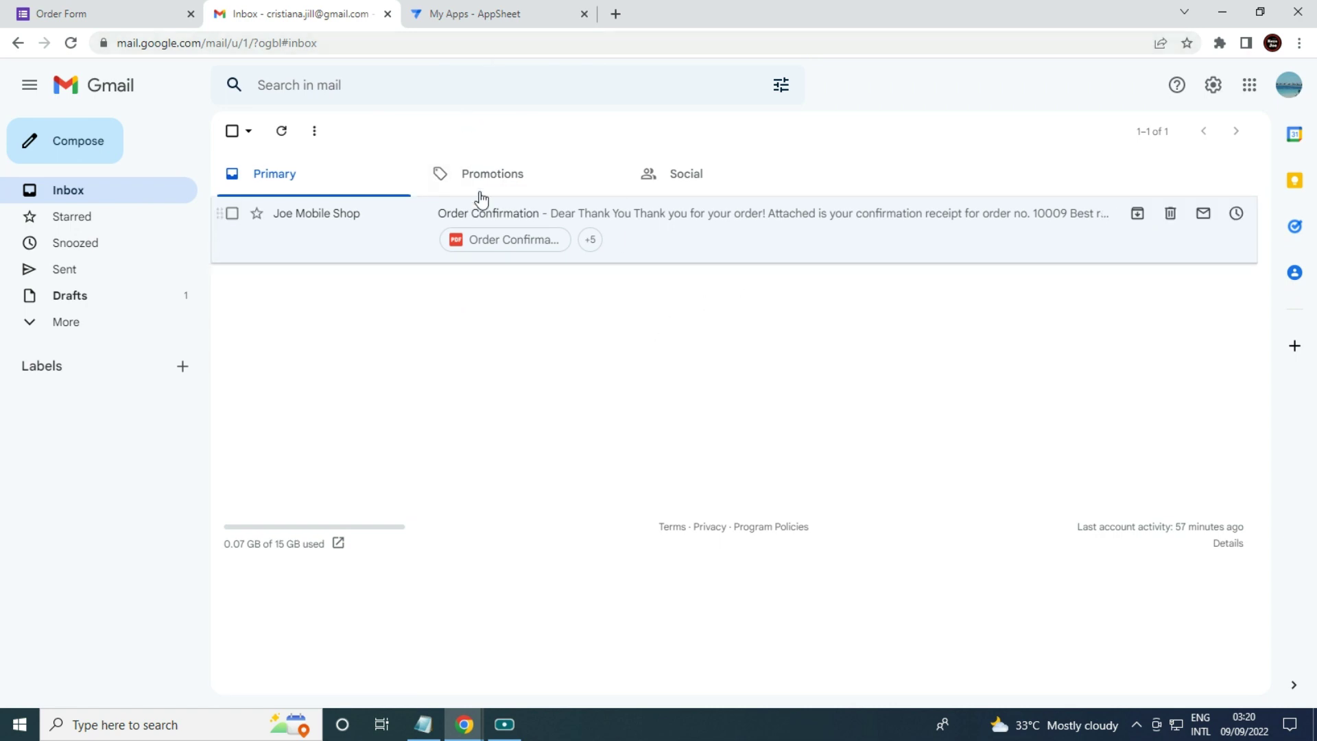
Cycle through the Order Form and Gmail tabs, ending on the AppSheet My Apps page.
click(104, 15)
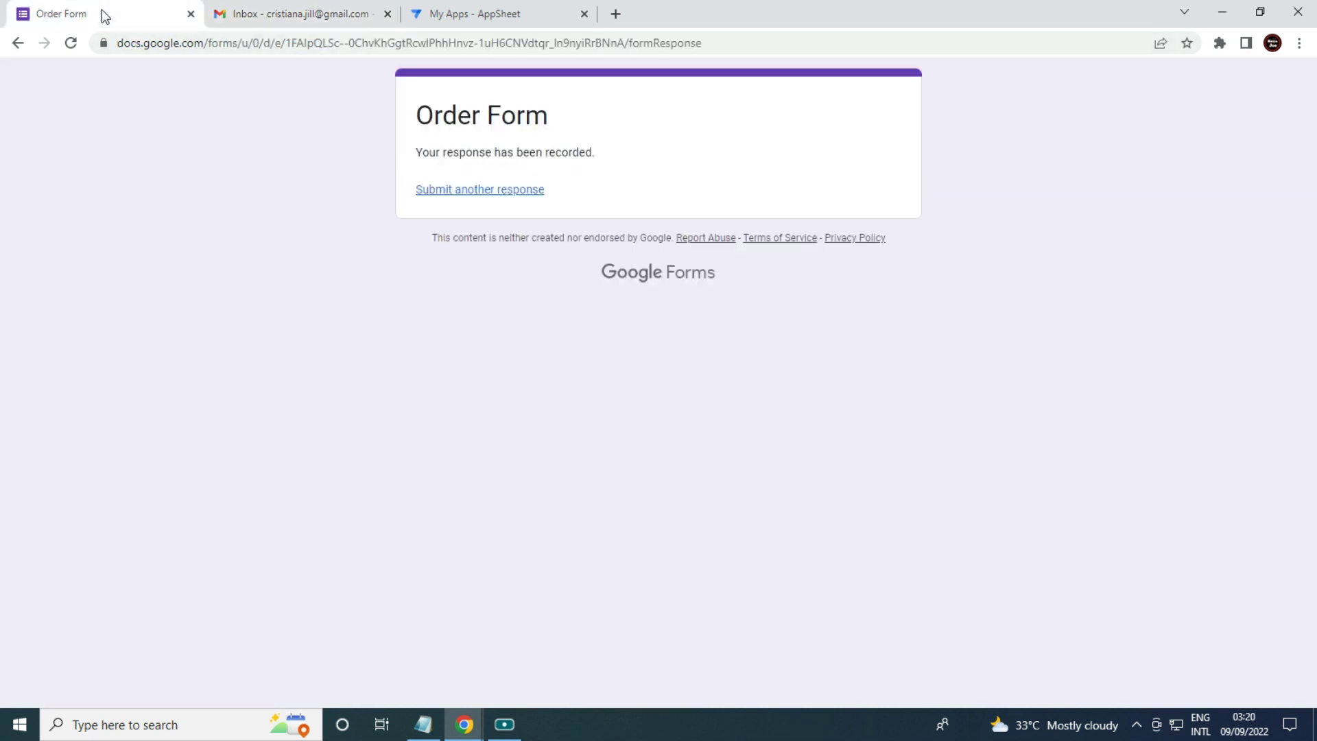
click(492, 13)
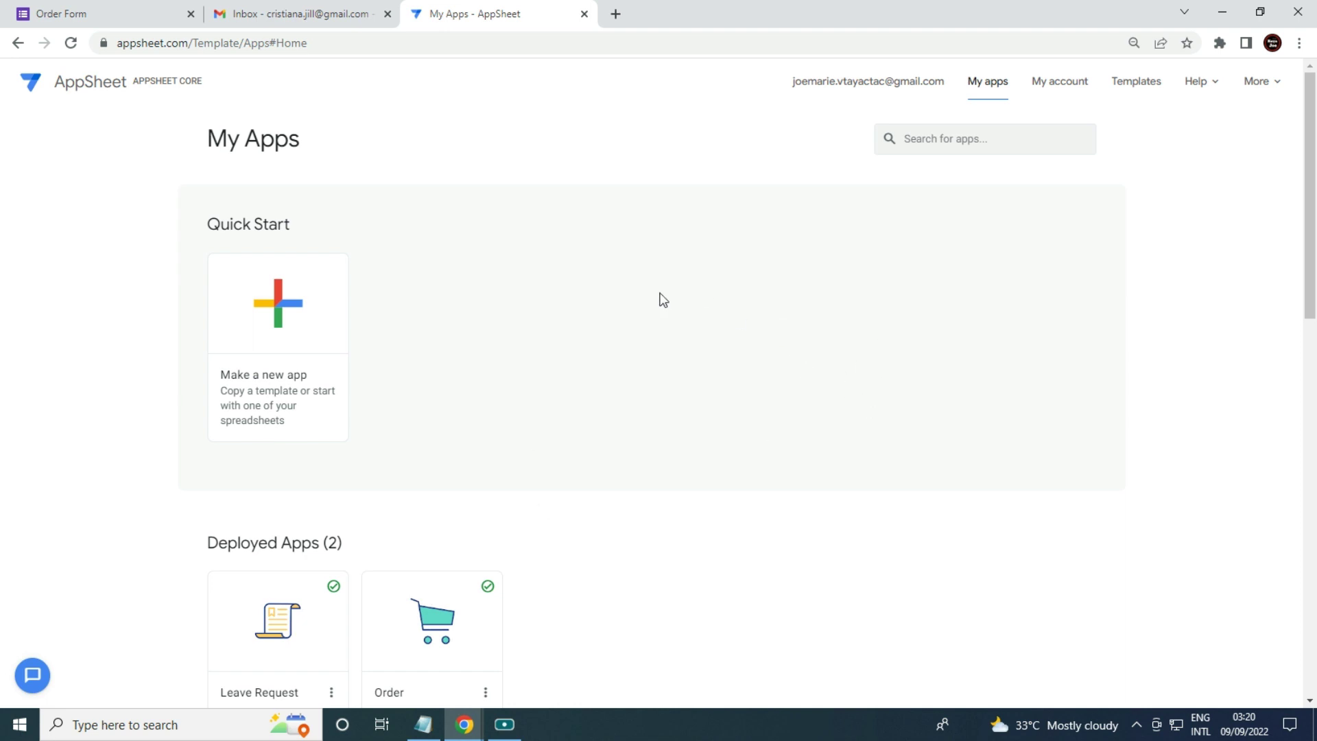
click(114, 9)
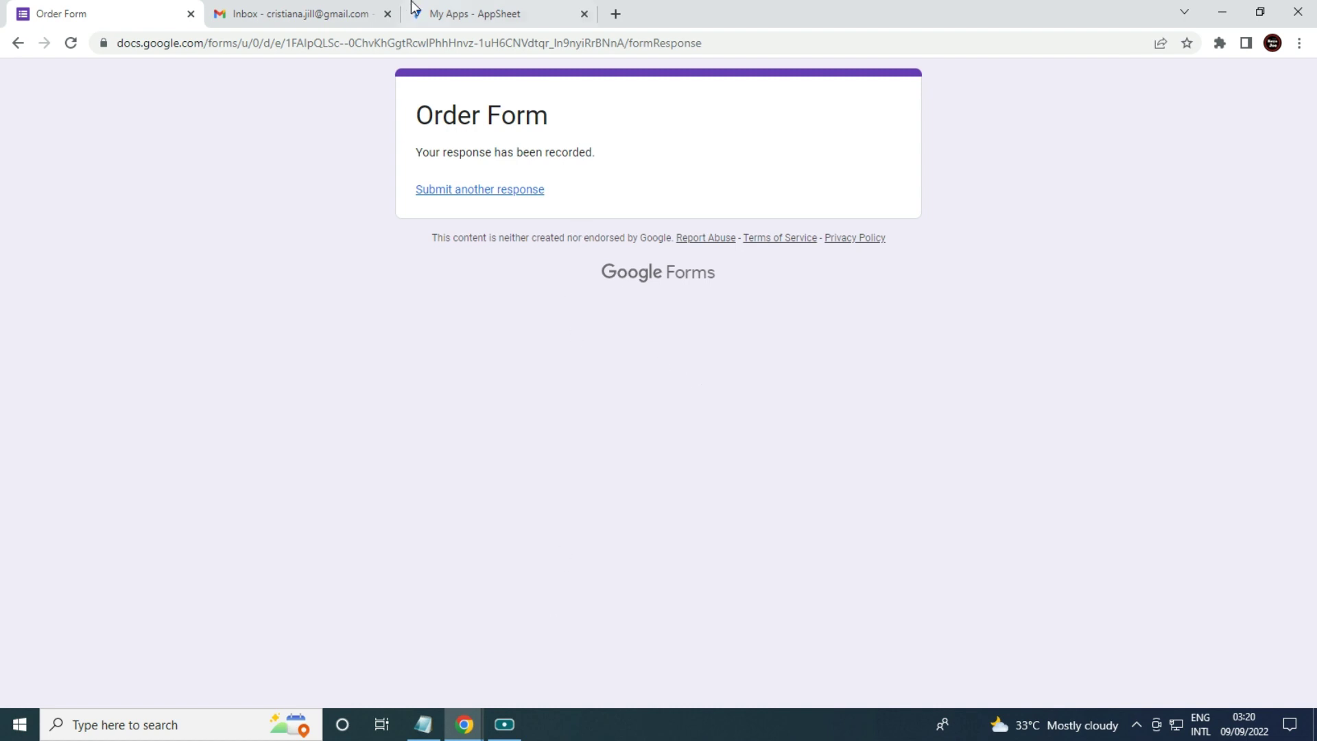
click(302, 12)
click(117, 10)
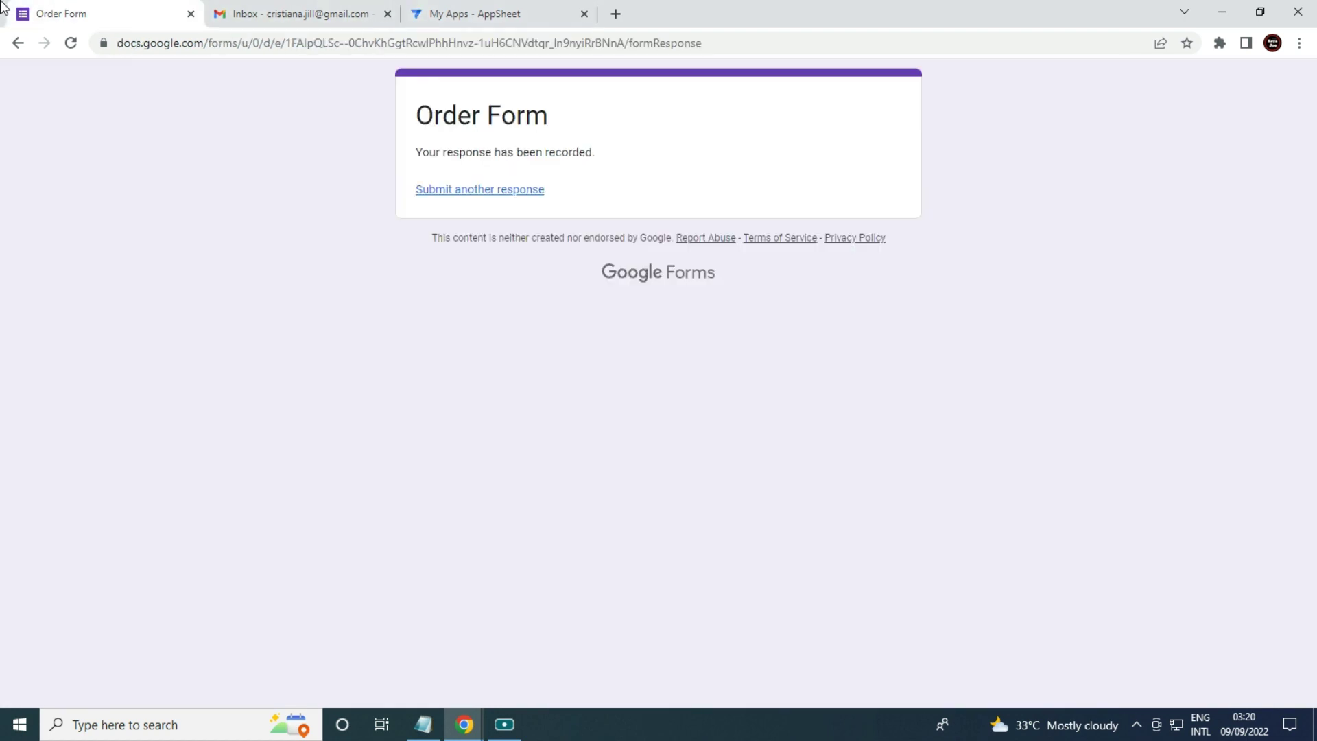
click(310, 10)
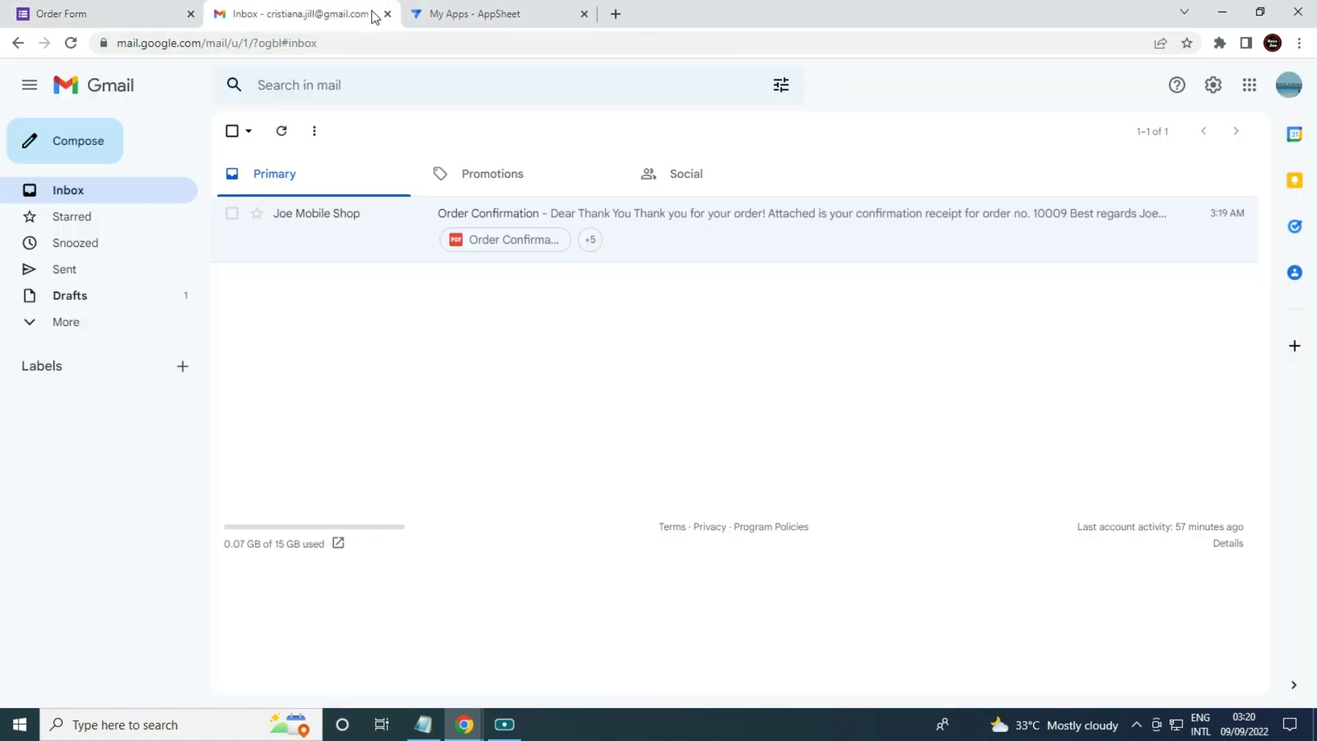
click(504, 11)
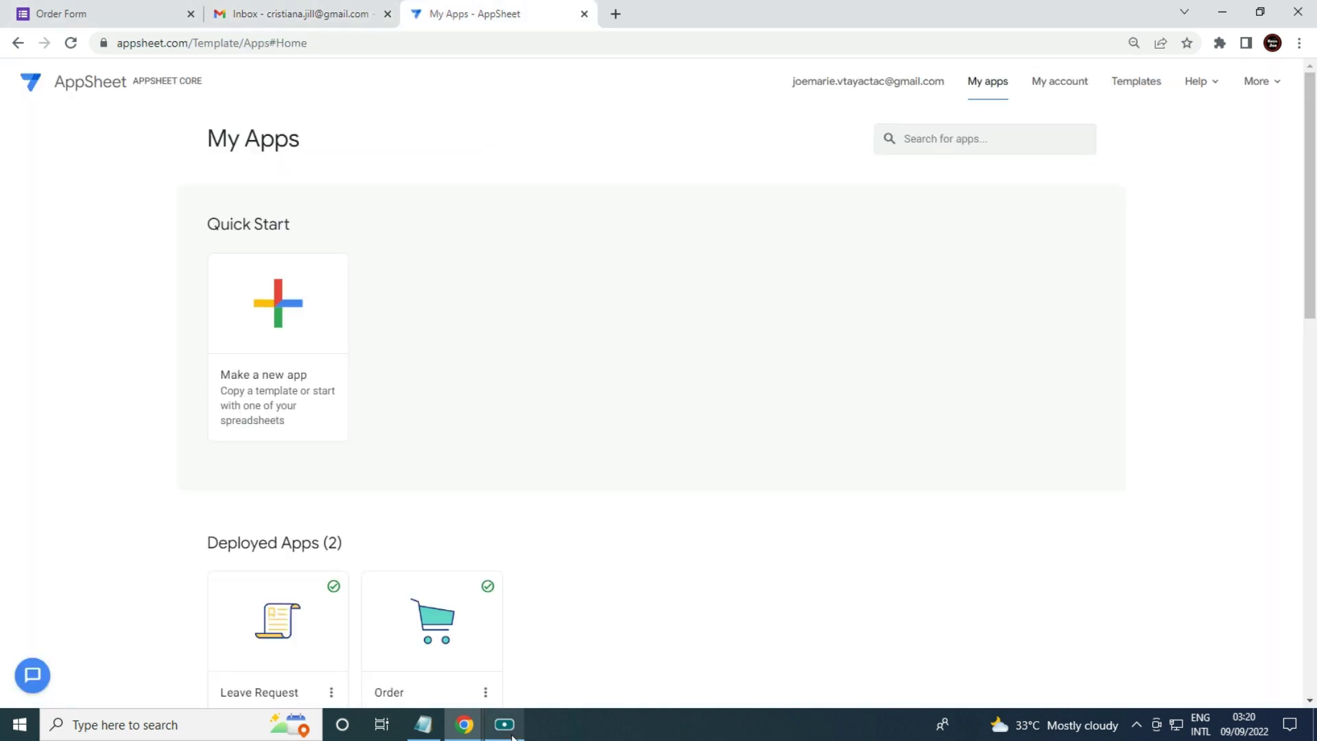